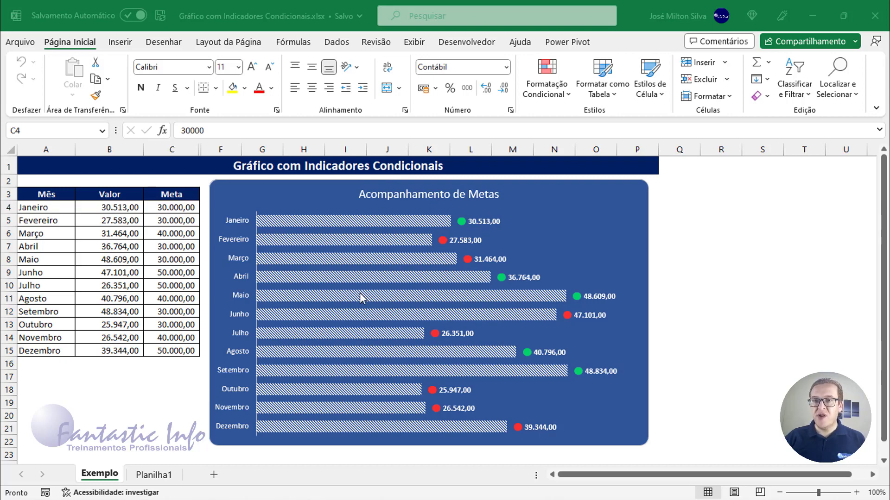
Step: Set January's Meta in cell C4 of the Exemplo sheet to 50000
{"action": "mouse_move", "coordinate": [361, 295]}
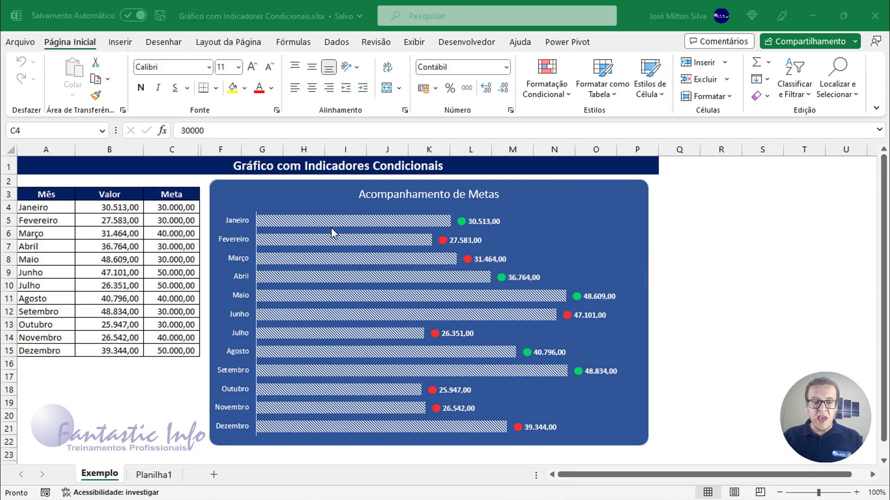
{"action": "left_click", "coordinate": [105, 208]}
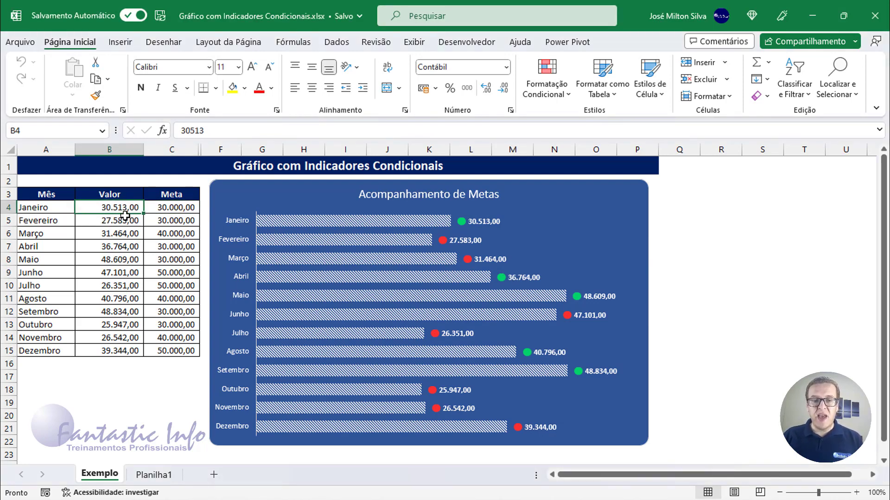
{"action": "left_click", "coordinate": [178, 208]}
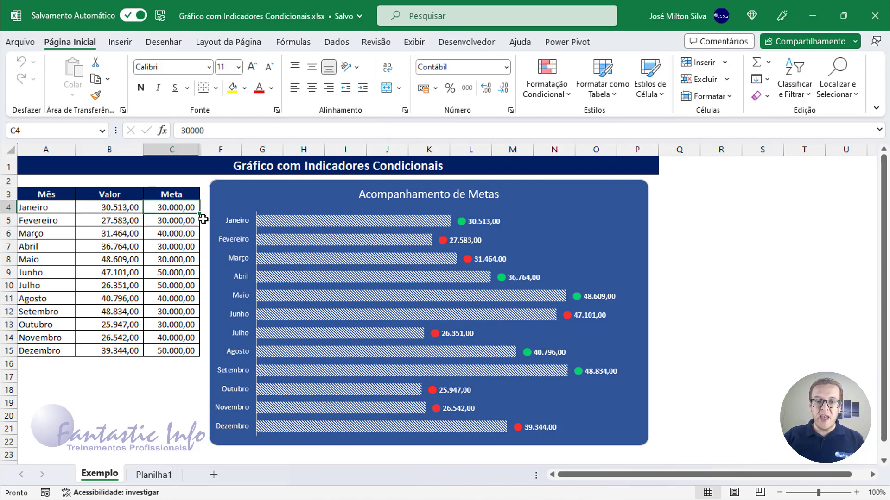
{"action": "type", "text": "5"}
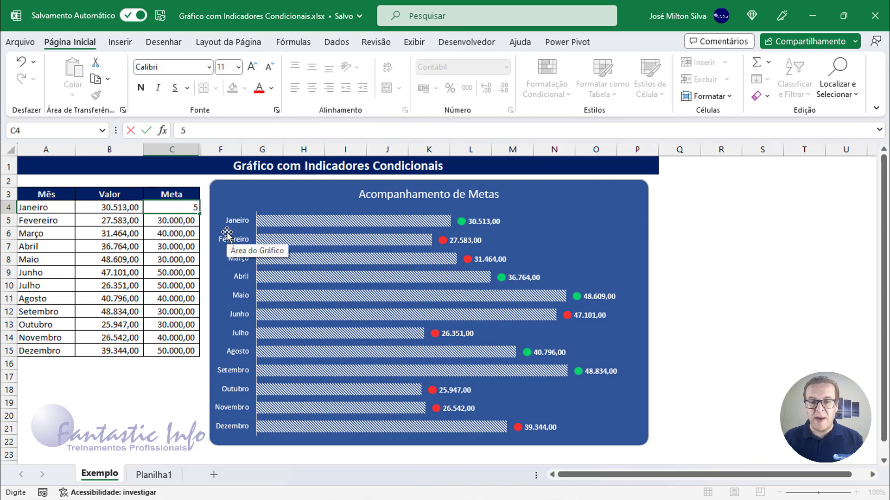
{"action": "type", "text": "0000"}
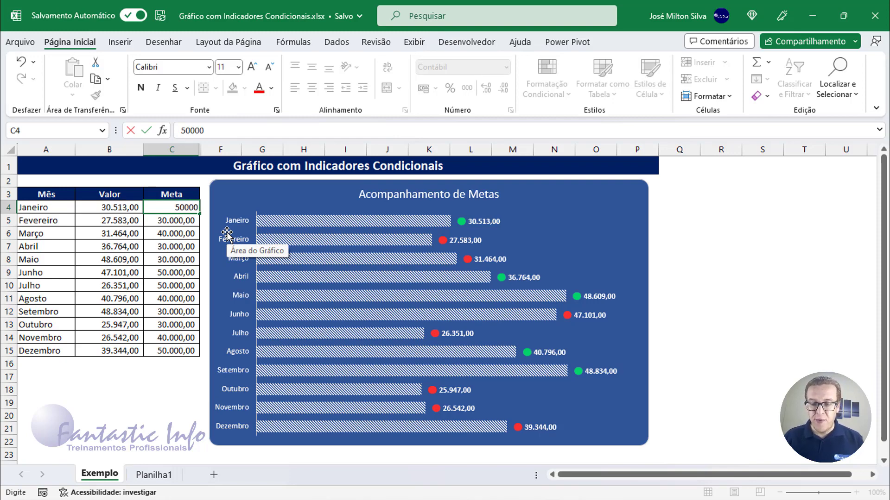
{"action": "key", "text": "Return"}
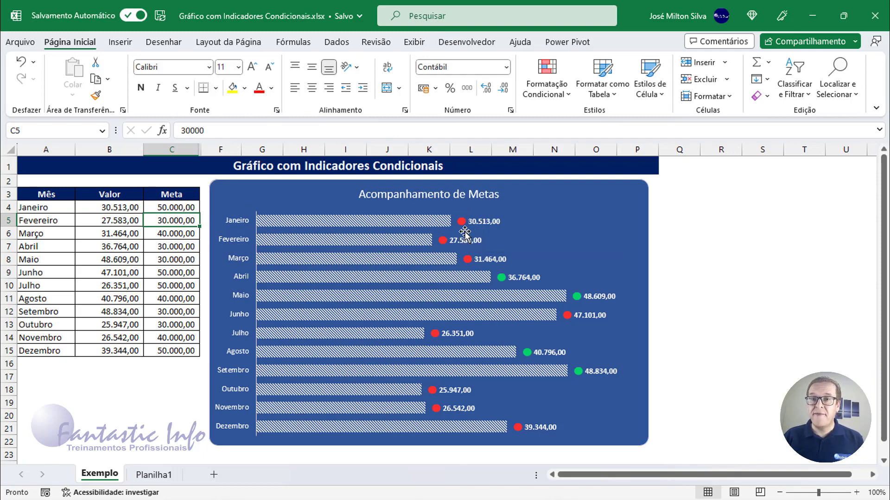
Step: Set January's Meta in cell C4 back to 30000
{"action": "left_click", "coordinate": [171, 195]}
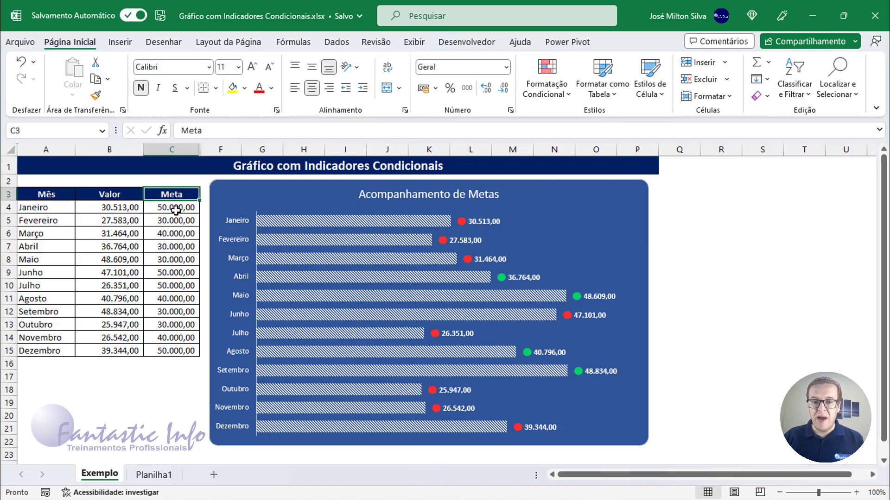
{"action": "left_click", "coordinate": [172, 207]}
{"action": "type", "text": "30000"}
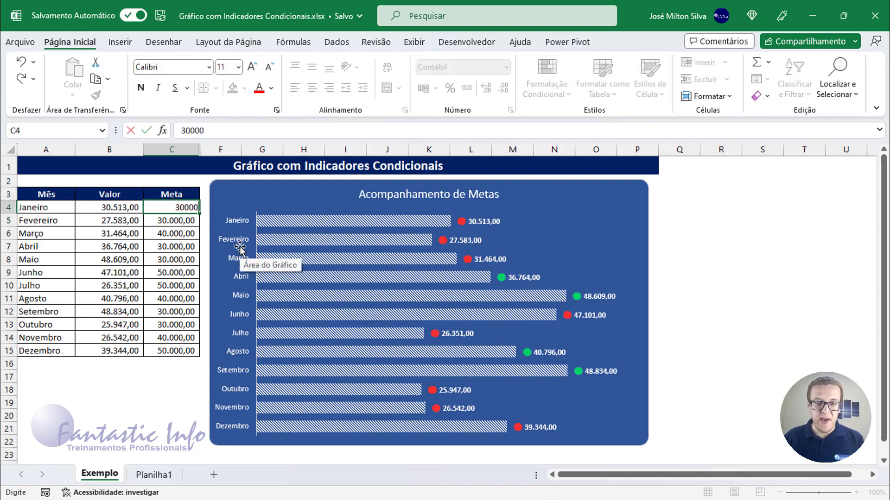
{"action": "key", "text": "Return"}
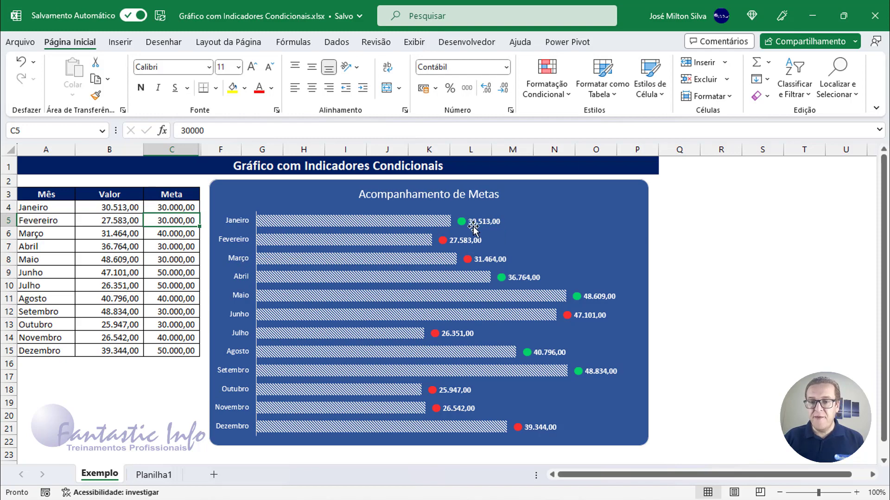
Step: Clear the Indicador and Rótulo cells D4:E15 on the Planilha1 sheet
{"action": "mouse_move", "coordinate": [458, 321]}
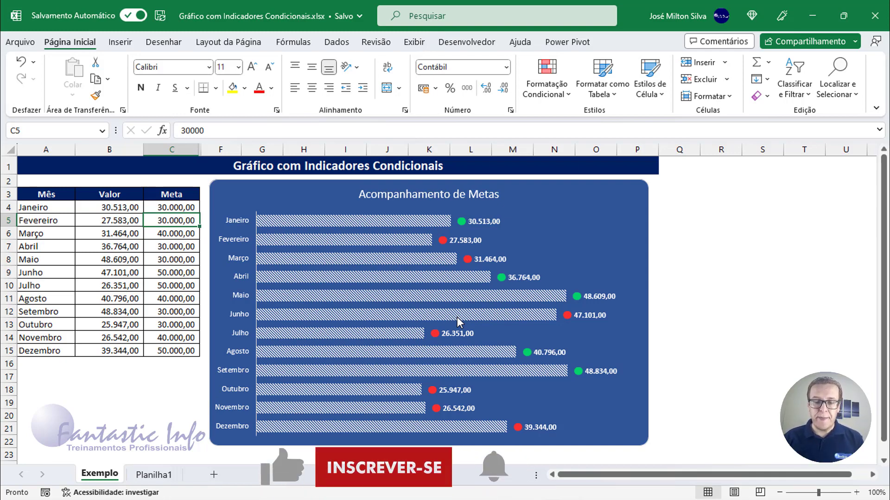
{"action": "left_click", "coordinate": [163, 476]}
{"action": "left_click_drag", "start_coordinate": [220, 208], "coordinate": [274, 358]}
{"action": "key", "text": "Delete"}
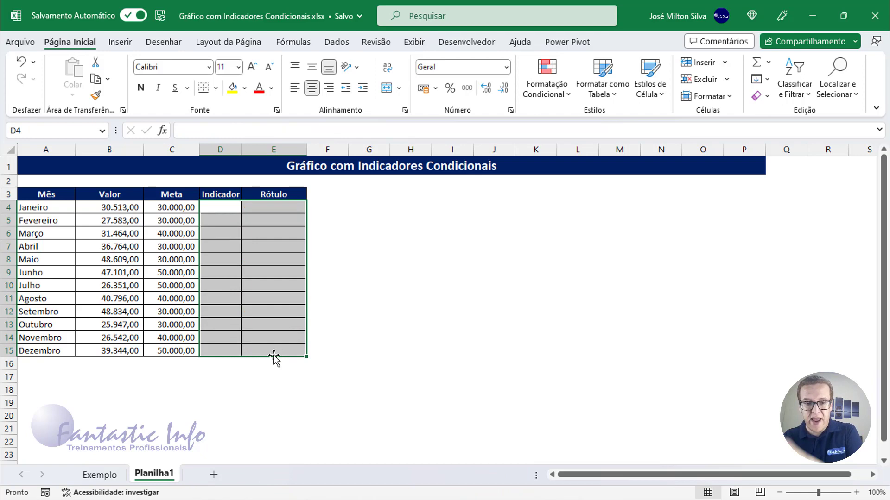
Step: Review the table's Mês, Valor, Meta, Indicador and Rótulo columns one by one
{"action": "left_click", "coordinate": [226, 208]}
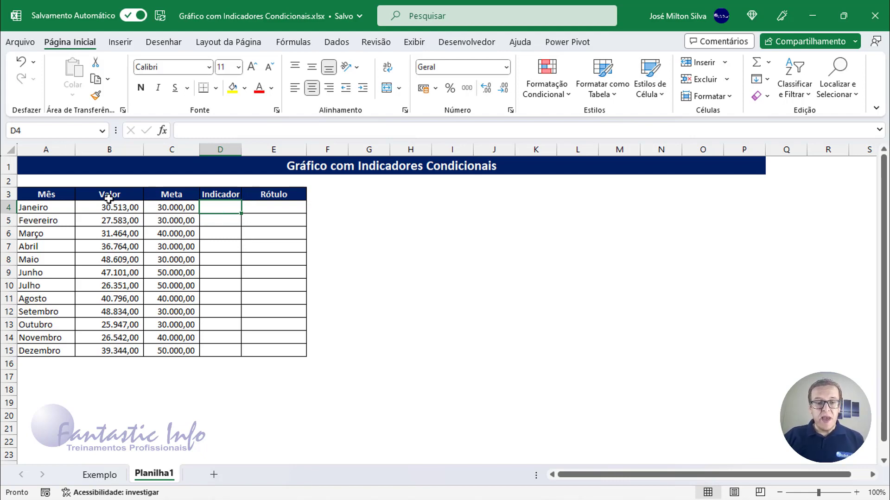
{"action": "left_click_drag", "start_coordinate": [60, 197], "coordinate": [55, 353]}
{"action": "left_click_drag", "start_coordinate": [123, 194], "coordinate": [126, 351]}
{"action": "left_click_drag", "start_coordinate": [179, 197], "coordinate": [180, 351]}
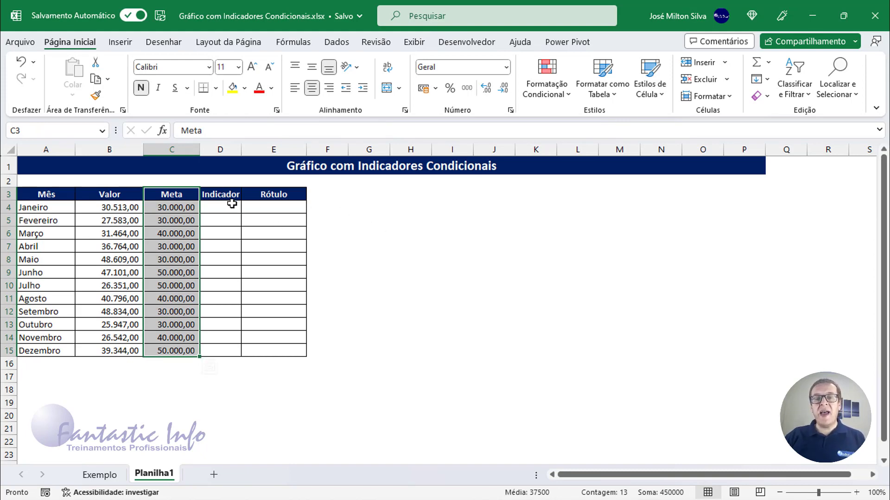
{"action": "left_click_drag", "start_coordinate": [218, 195], "coordinate": [220, 354]}
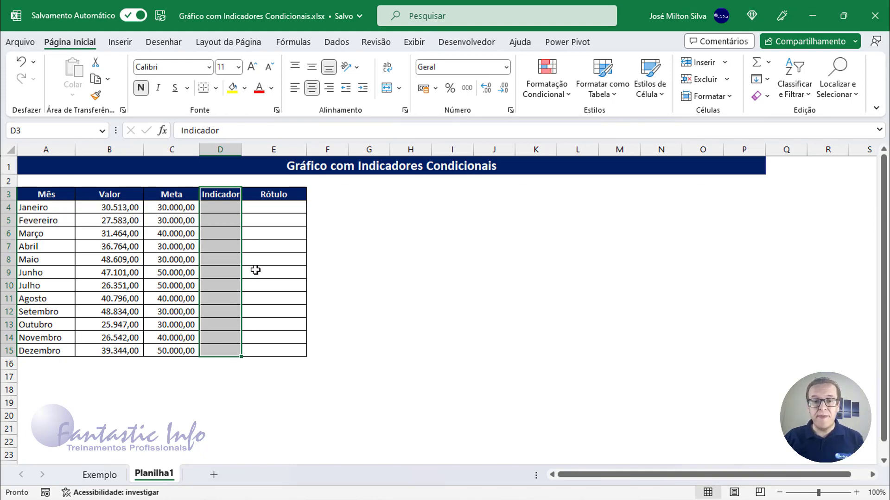
{"action": "left_click_drag", "start_coordinate": [276, 194], "coordinate": [280, 352]}
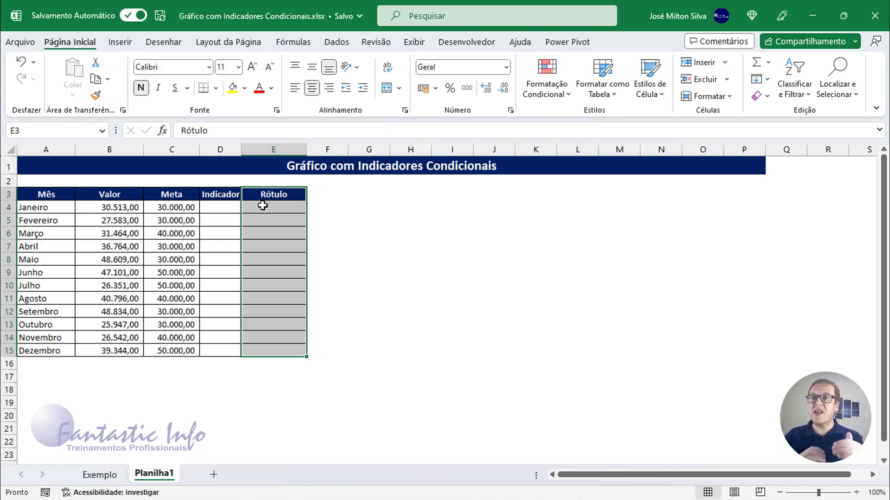
Step: Begin an IF formula in January's Indicador cell D4 that compares Valor with Meta: =SE(B4>=C4;"
{"action": "left_click", "coordinate": [229, 207]}
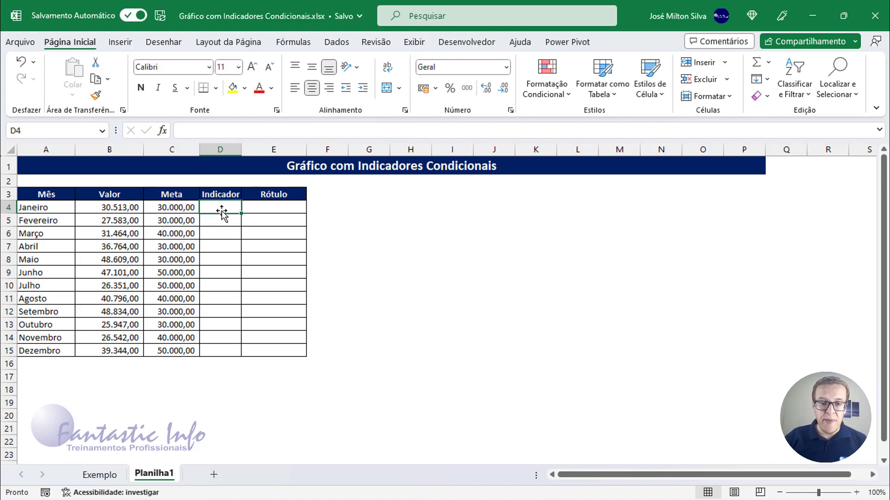
{"action": "type", "text": "="}
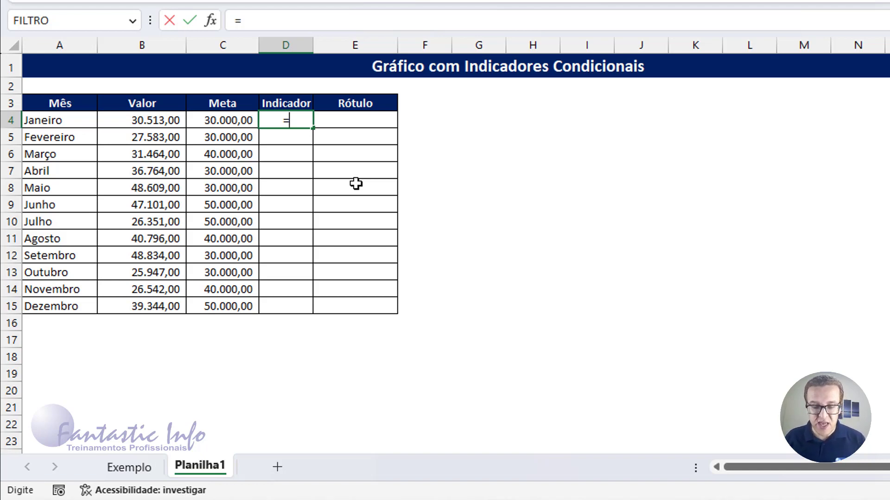
{"action": "type", "text": "SE("}
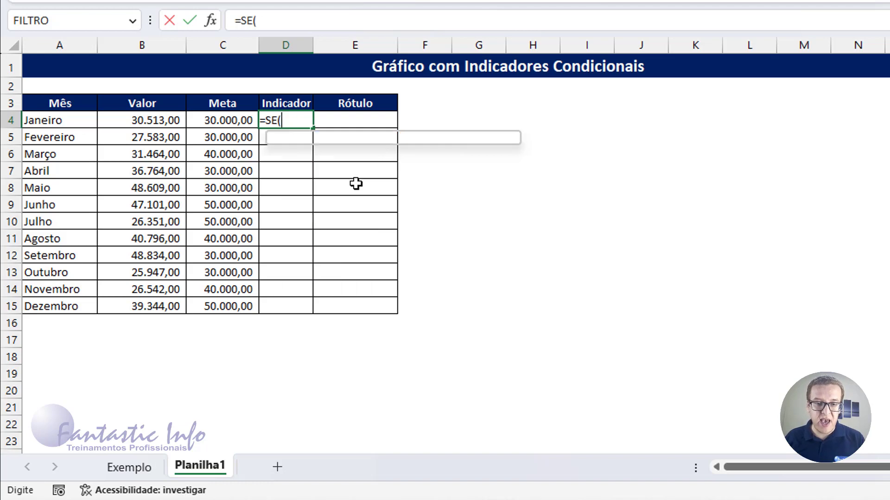
{"action": "left_click", "coordinate": [156, 120]}
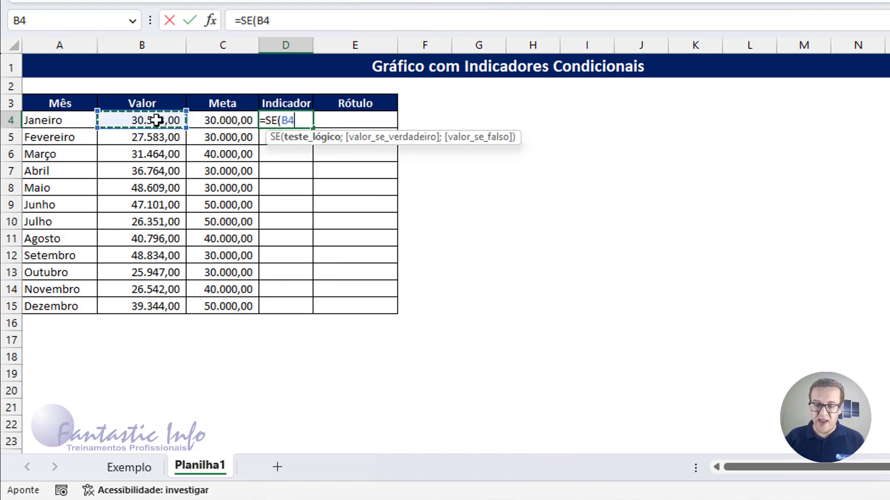
{"action": "type", "text": ">="}
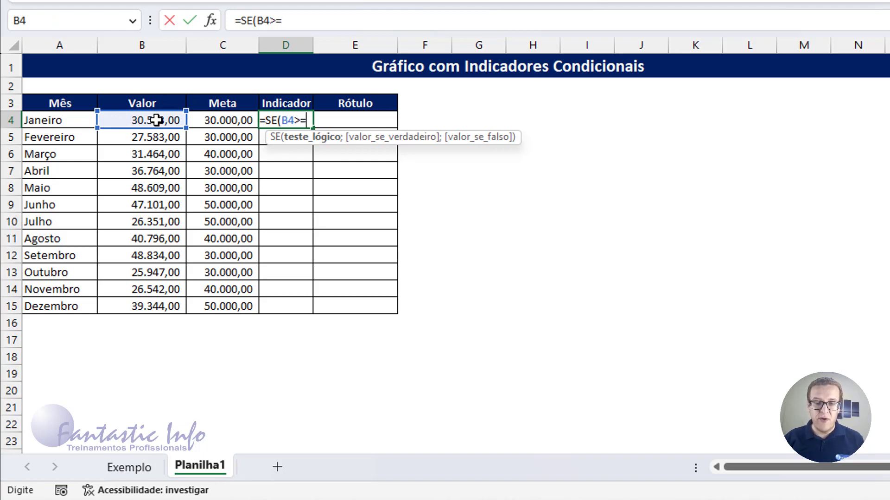
{"action": "left_click", "coordinate": [236, 121]}
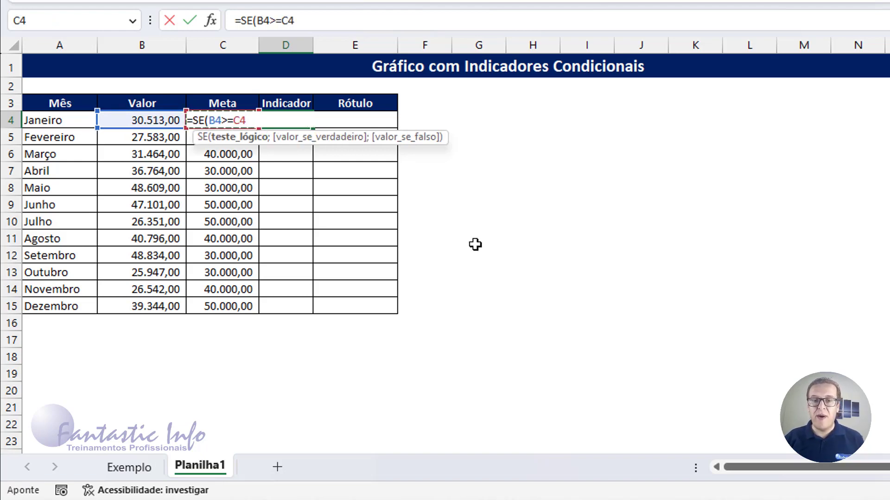
{"action": "type", "text": ";"}
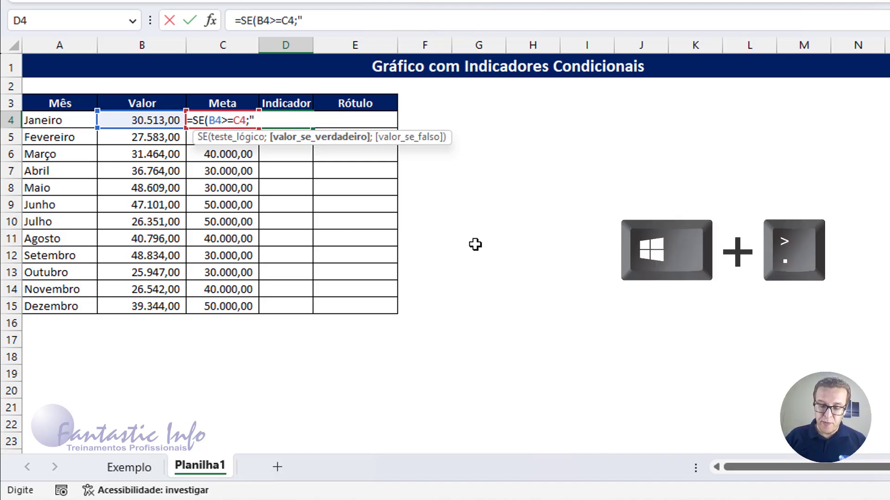
Step: Insert the green circle emoji (círculo verde) as the formula's value-if-true text in D4 and close its quotation marks
{"action": "key", "text": "super+period"}
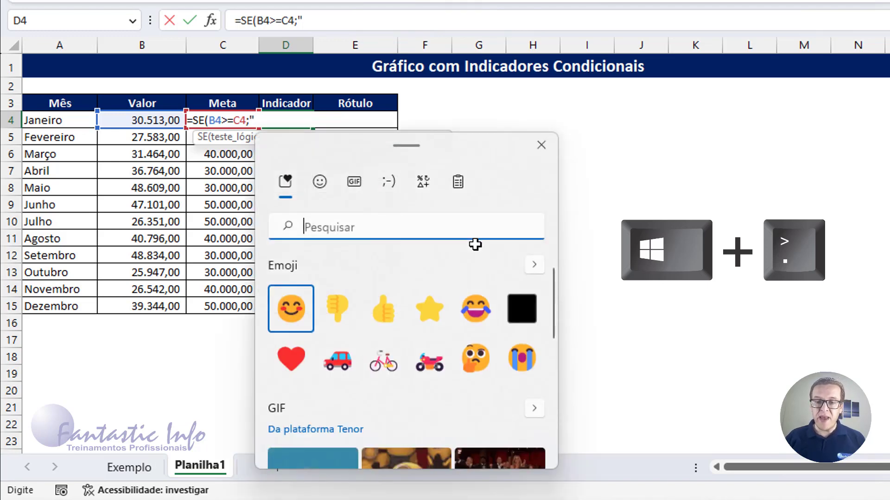
{"action": "left_click", "coordinate": [320, 180]}
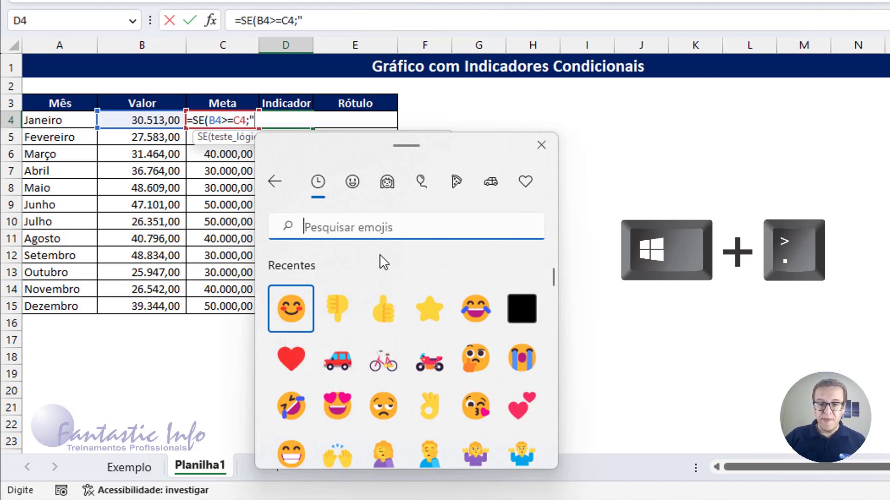
{"action": "left_click", "coordinate": [525, 183]}
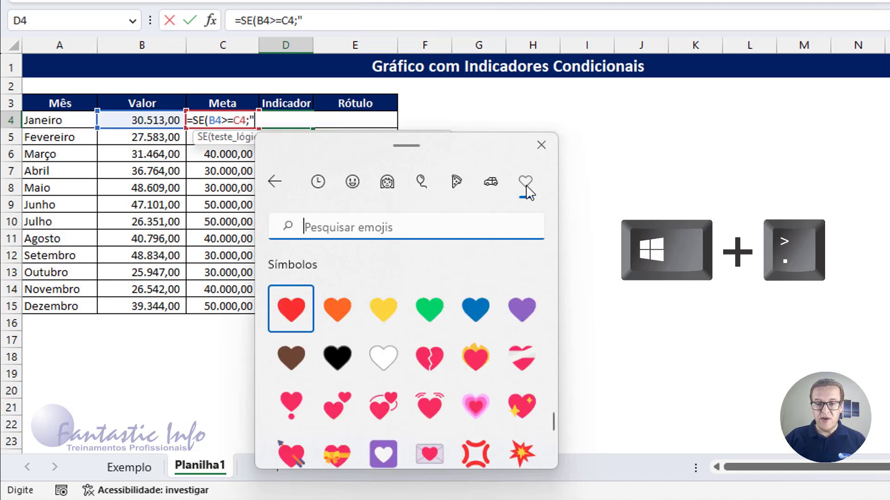
{"action": "scroll", "coordinate": [402, 321], "scroll_direction": "down", "scroll_amount": 3}
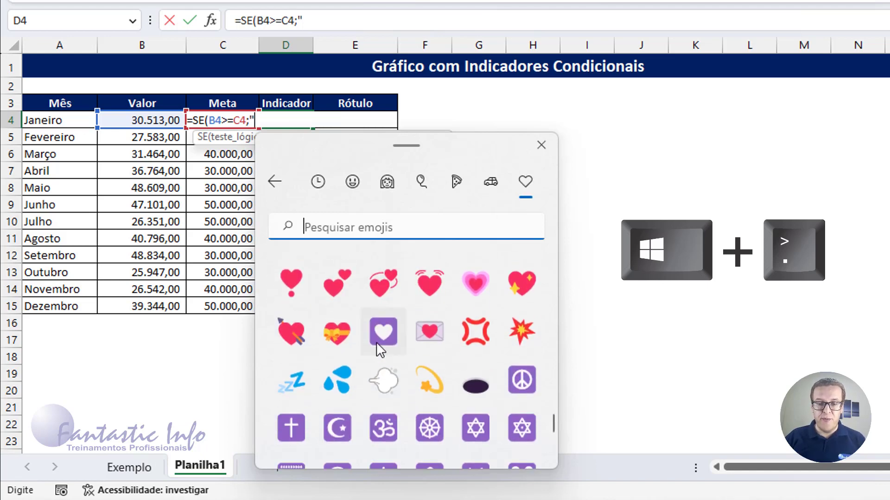
{"action": "scroll", "coordinate": [371, 360], "scroll_direction": "down", "scroll_amount": 12}
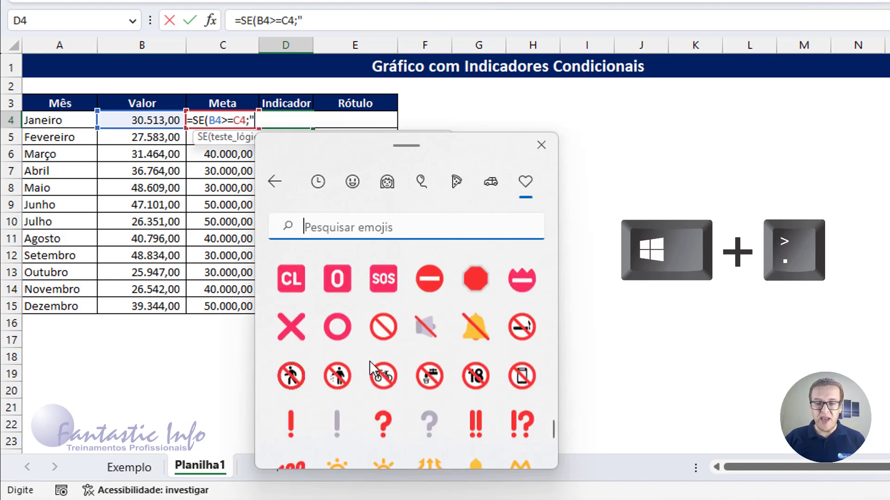
{"action": "scroll", "coordinate": [369, 360], "scroll_direction": "down", "scroll_amount": 6}
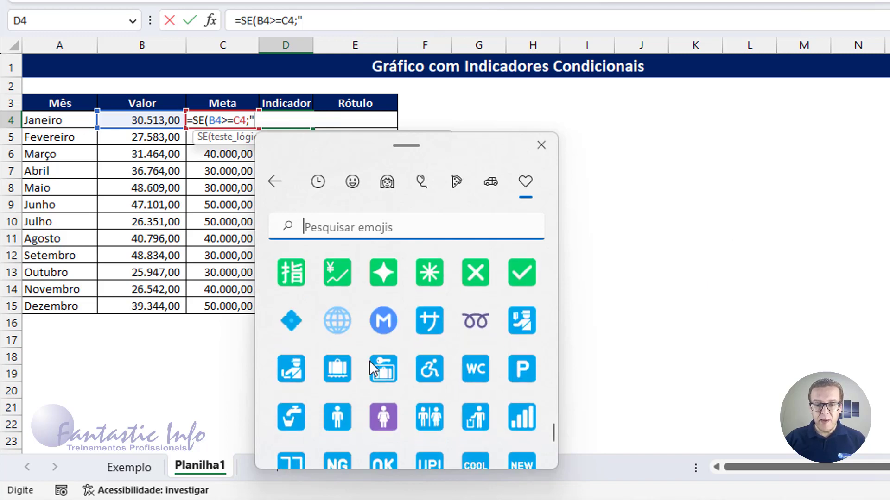
{"action": "scroll", "coordinate": [369, 360], "scroll_direction": "down", "scroll_amount": 12}
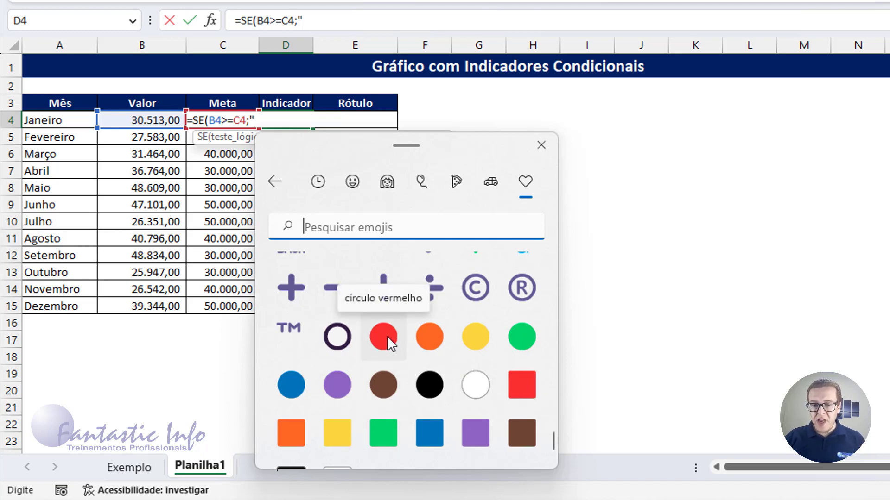
{"action": "scroll", "coordinate": [388, 337], "scroll_direction": "down", "scroll_amount": 5}
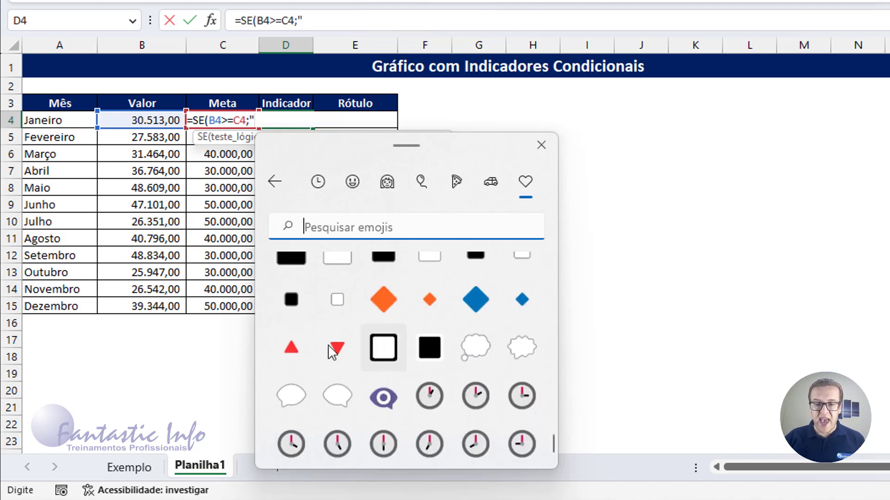
{"action": "scroll", "coordinate": [393, 359], "scroll_direction": "down", "scroll_amount": 4}
{"action": "scroll", "coordinate": [415, 378], "scroll_direction": "up", "scroll_amount": 4}
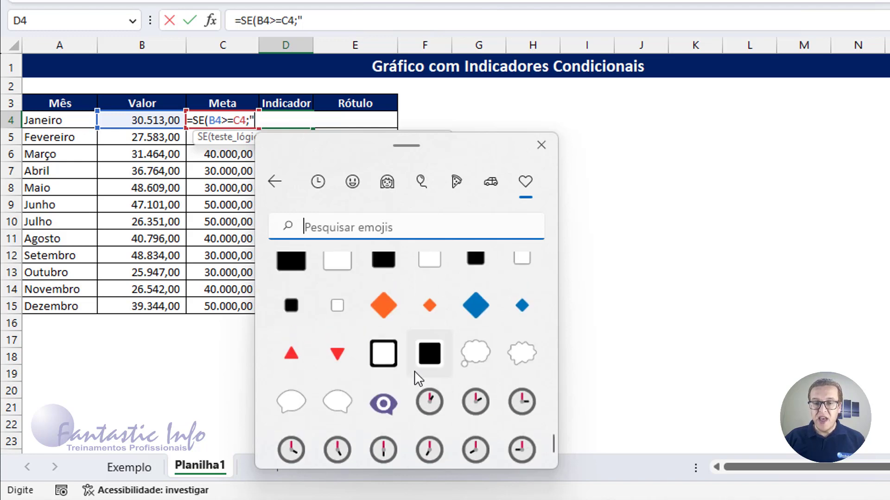
{"action": "scroll", "coordinate": [414, 370], "scroll_direction": "up", "scroll_amount": 5}
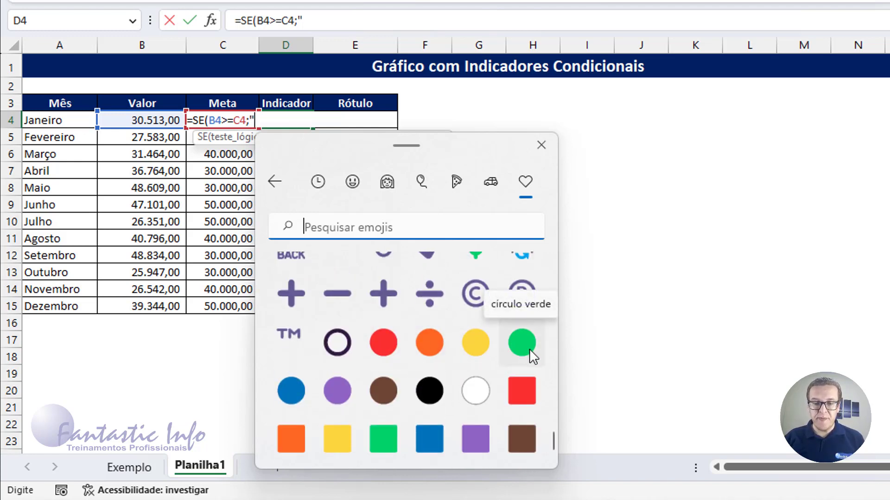
{"action": "left_click", "coordinate": [529, 349]}
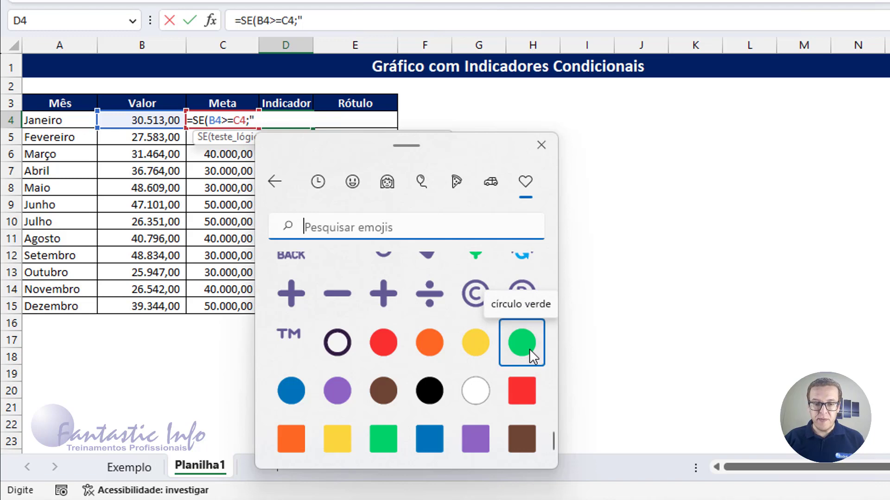
{"action": "left_click", "coordinate": [281, 120]}
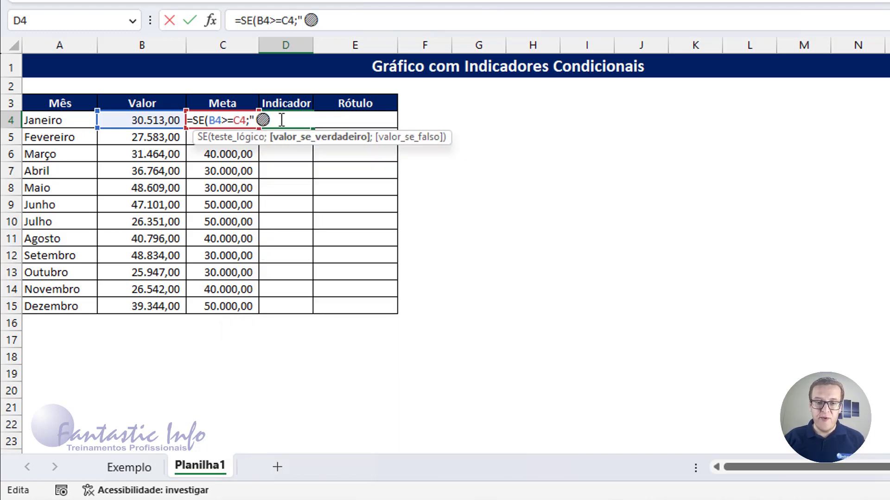
{"action": "type", "text": "\""}
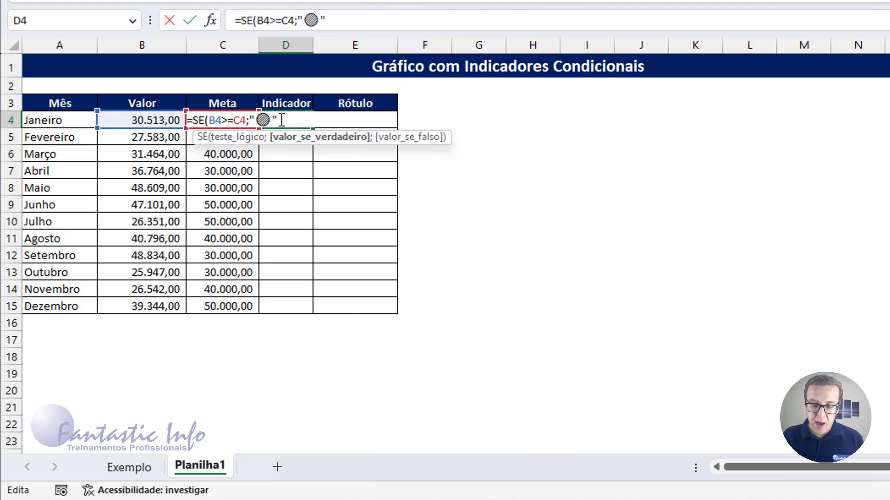
{"action": "type", "text": ";"}
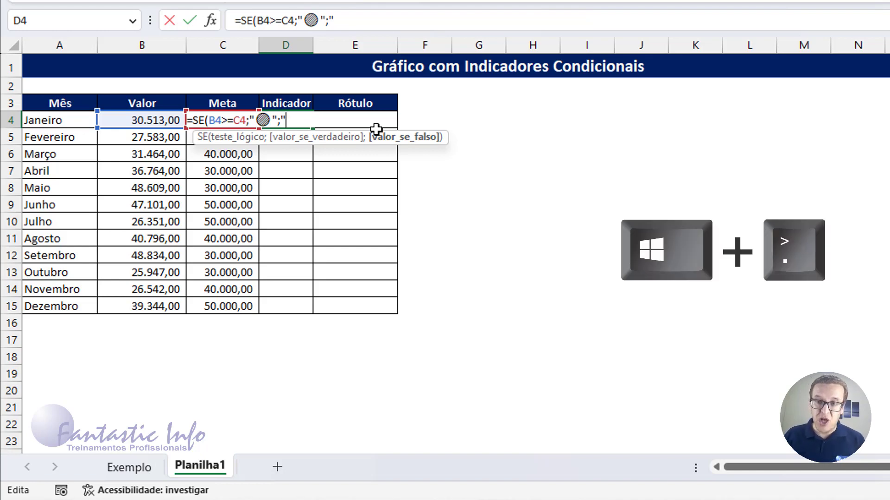
Step: Add the red circle emoji (círculo vermelho) as the value-if-false text in the D4 formula, after an opening quotation mark
{"action": "key", "text": "super+period"}
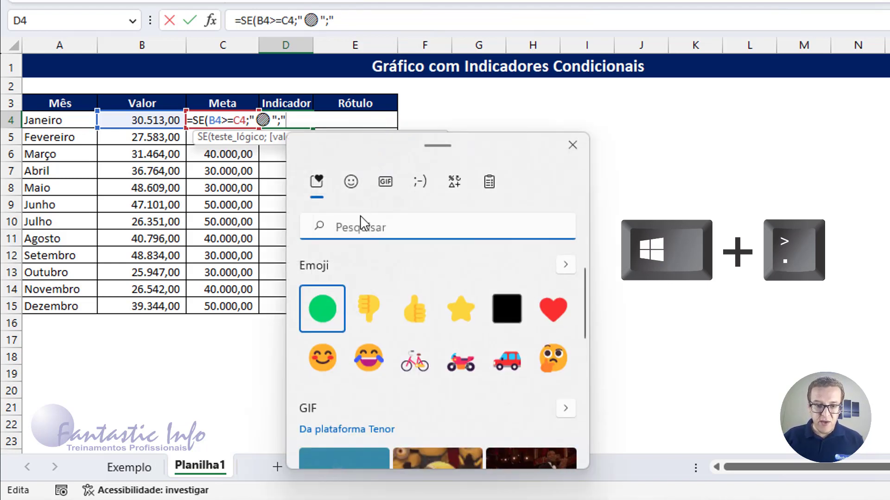
{"action": "left_click", "coordinate": [349, 183]}
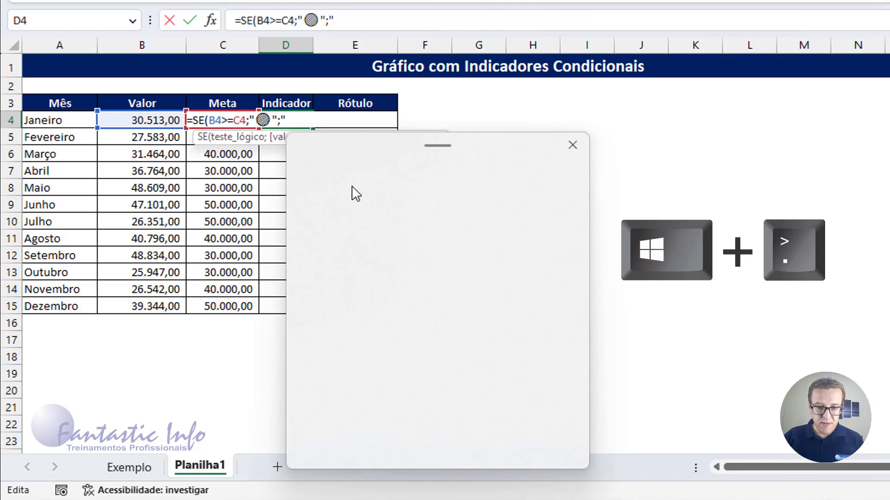
{"action": "left_click", "coordinate": [558, 183]}
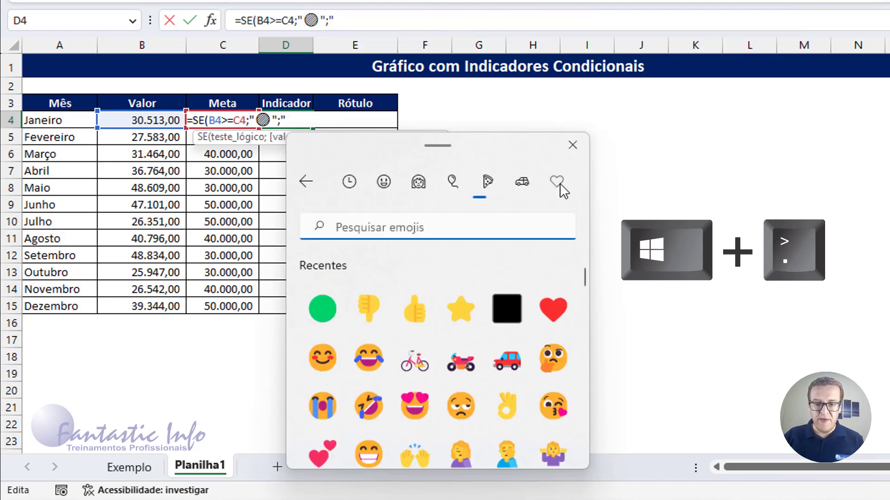
{"action": "scroll", "coordinate": [477, 357], "scroll_direction": "down", "scroll_amount": 10}
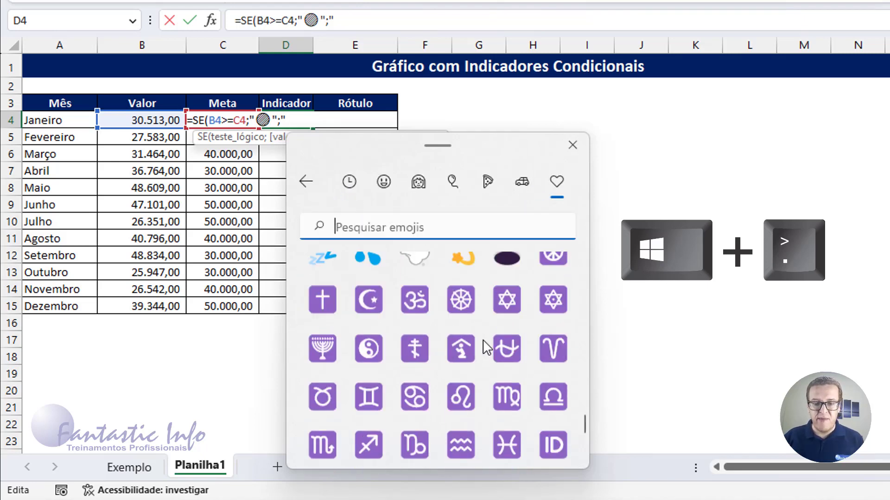
{"action": "scroll", "coordinate": [474, 360], "scroll_direction": "down", "scroll_amount": 10}
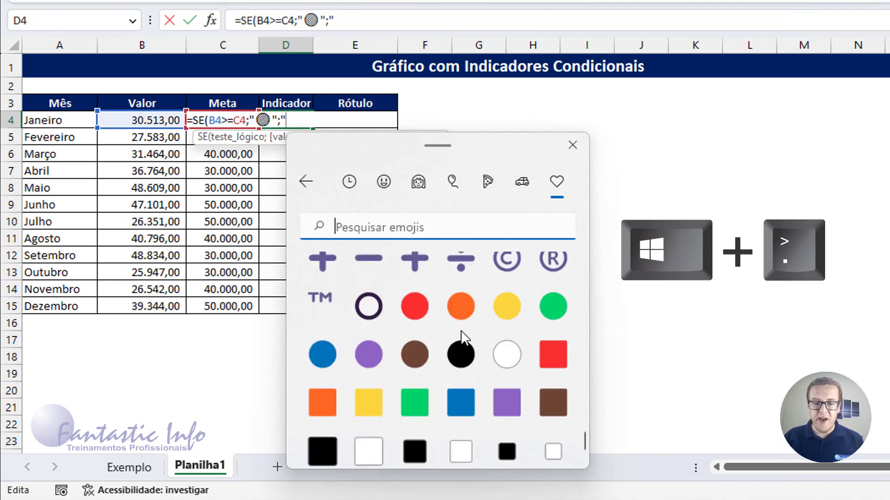
{"action": "left_click", "coordinate": [416, 305]}
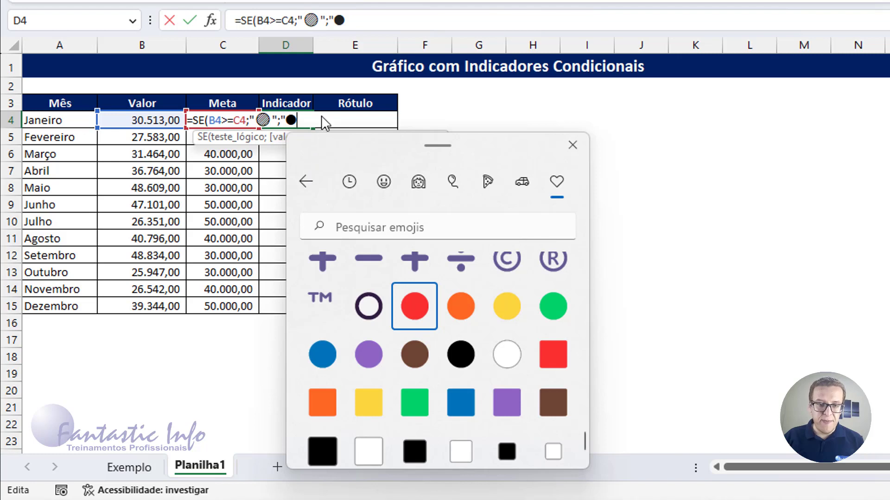
{"action": "left_click", "coordinate": [304, 119]}
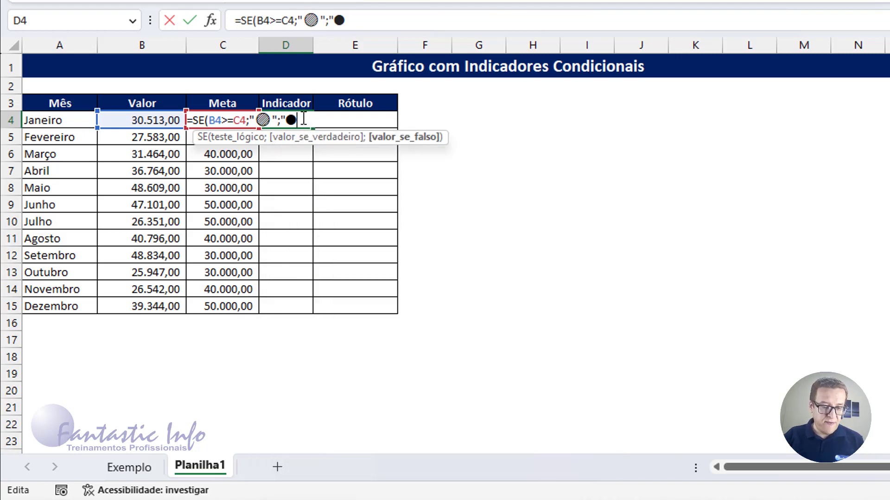
Step: Close the quotation mark and parenthesis of the SE formula in D4, and fill it down the Indicador column to D15
{"action": "type", "text": "\""}
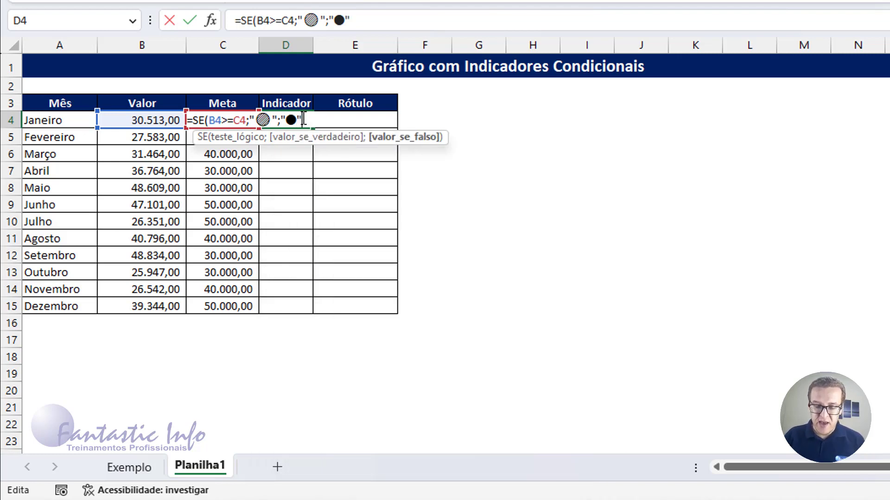
{"action": "type", "text": ")"}
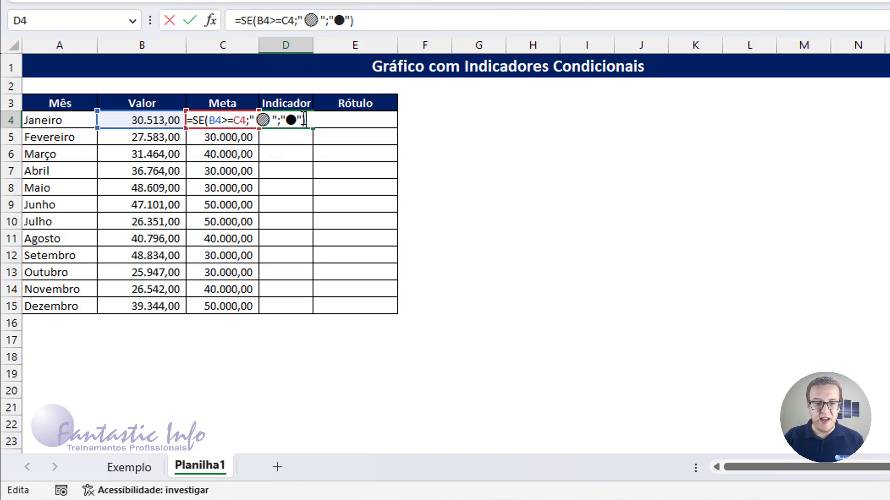
{"action": "key", "text": "Return"}
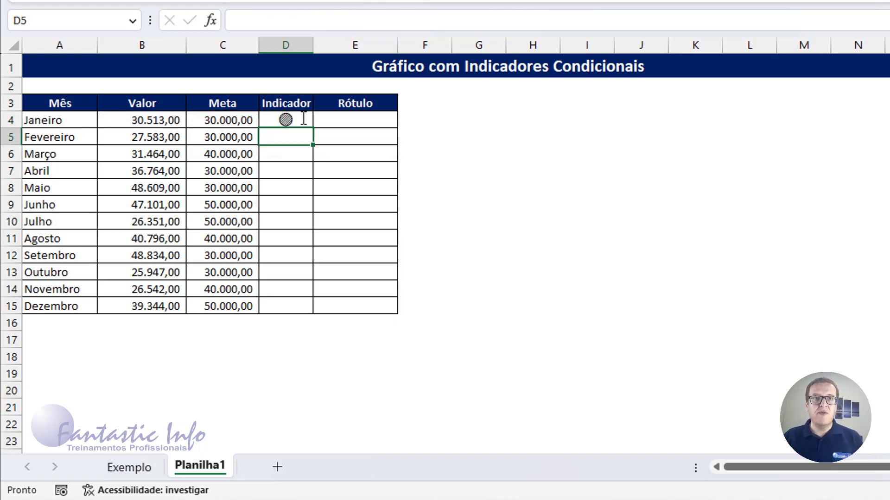
{"action": "left_click", "coordinate": [303, 119]}
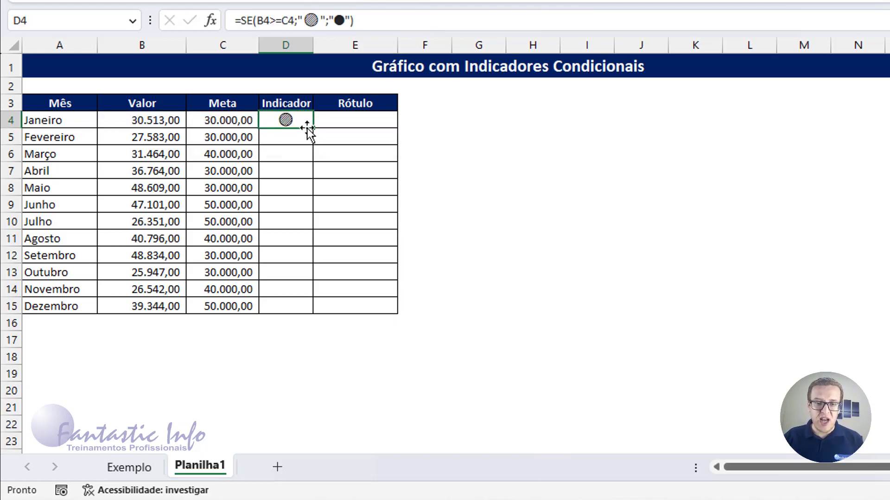
{"action": "left_click_drag", "start_coordinate": [315, 130], "coordinate": [304, 313]}
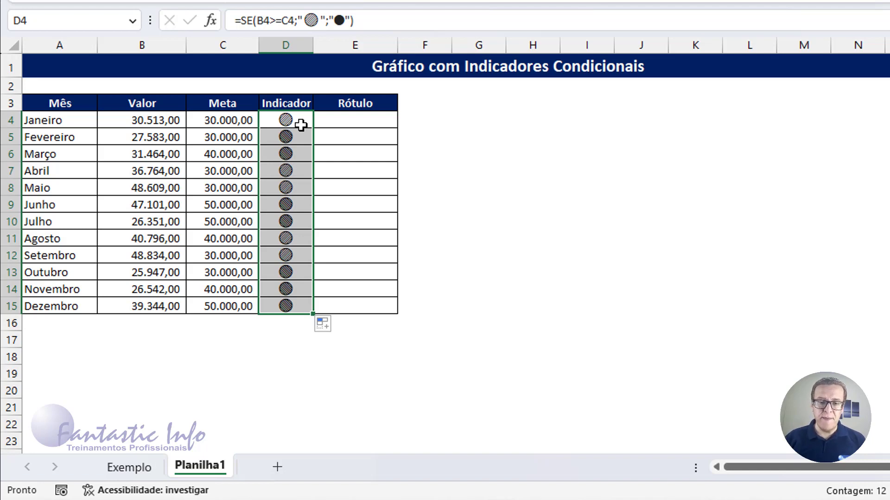
Step: Enter a formula in January's Rótulo cell E4 joining the indicator, a space and the value: =D4&" "&B4
{"action": "left_click", "coordinate": [349, 124]}
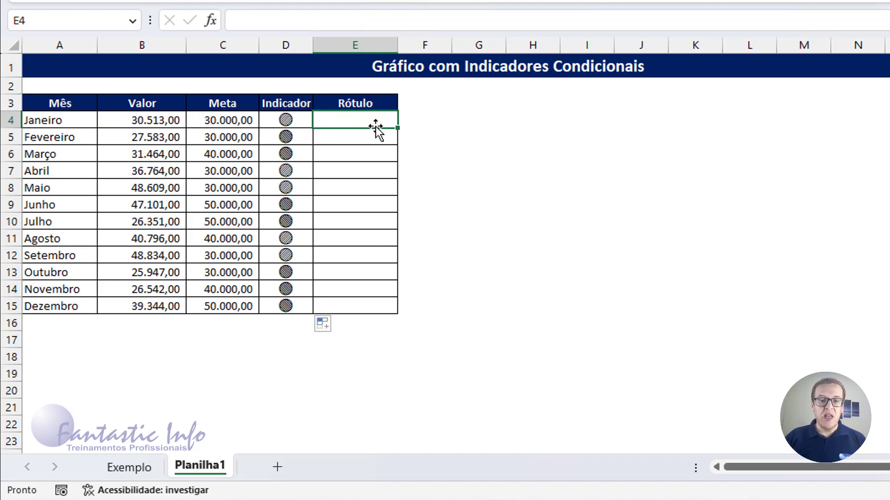
{"action": "type", "text": "="}
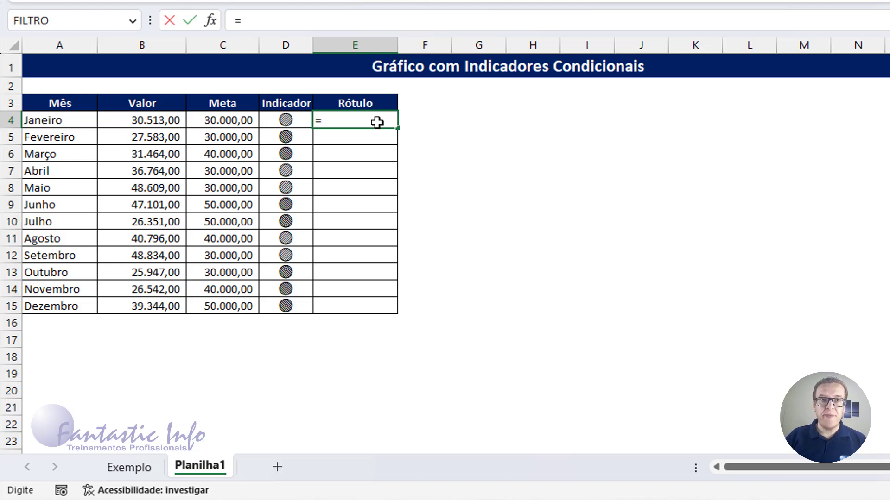
{"action": "left_click", "coordinate": [286, 120]}
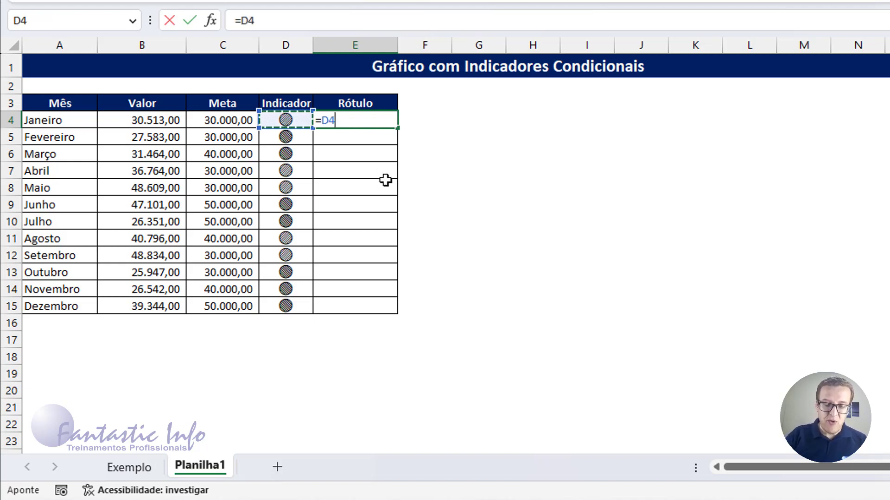
{"action": "type", "text": "&"}
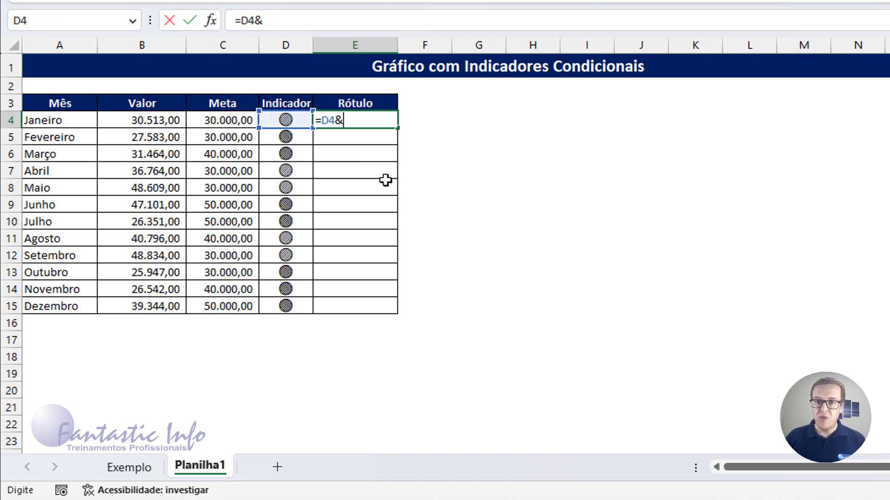
{"action": "type", "text": "\" \""}
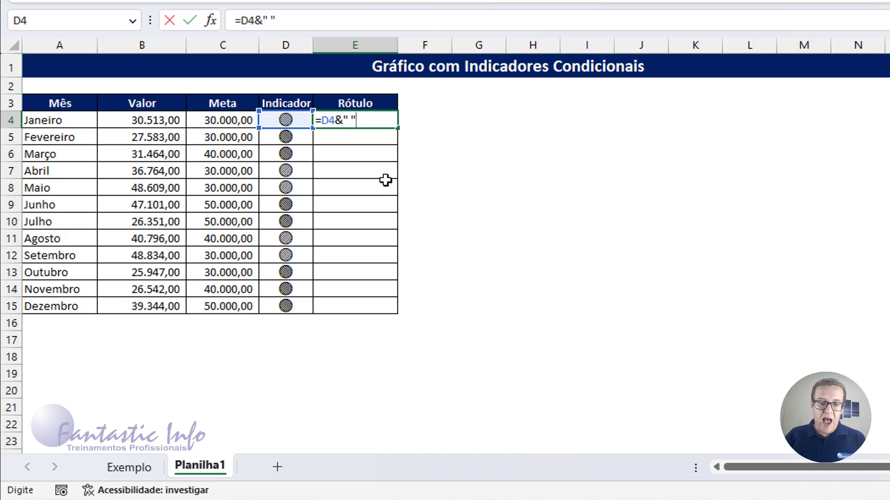
{"action": "type", "text": "&"}
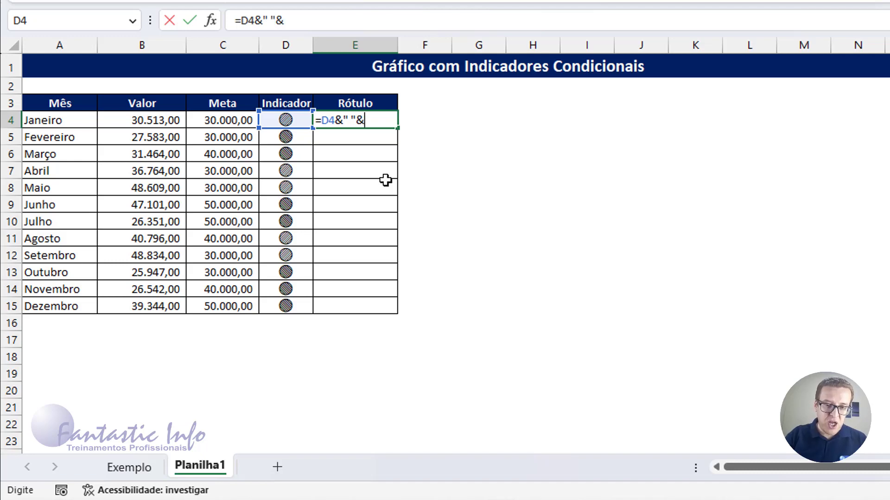
{"action": "left_click", "coordinate": [165, 121]}
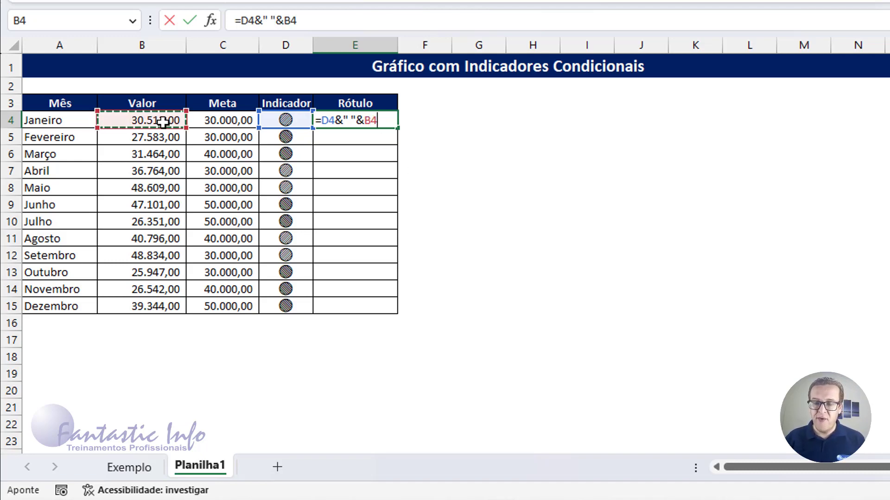
{"action": "key", "text": "Return"}
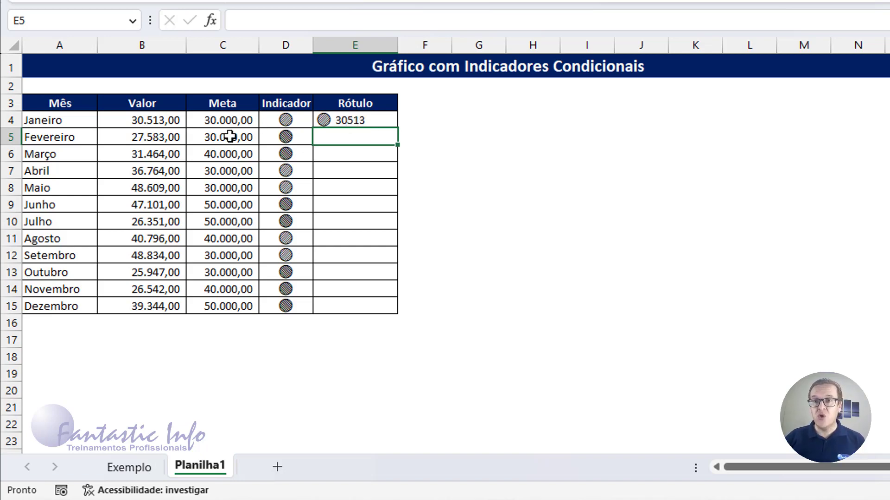
Step: Edit the E4 formula to place B4 inside a TEXTO function as its first argument: =D4&" "&TEXTO(B4;
{"action": "left_click", "coordinate": [358, 120]}
{"action": "double_click", "coordinate": [366, 122]}
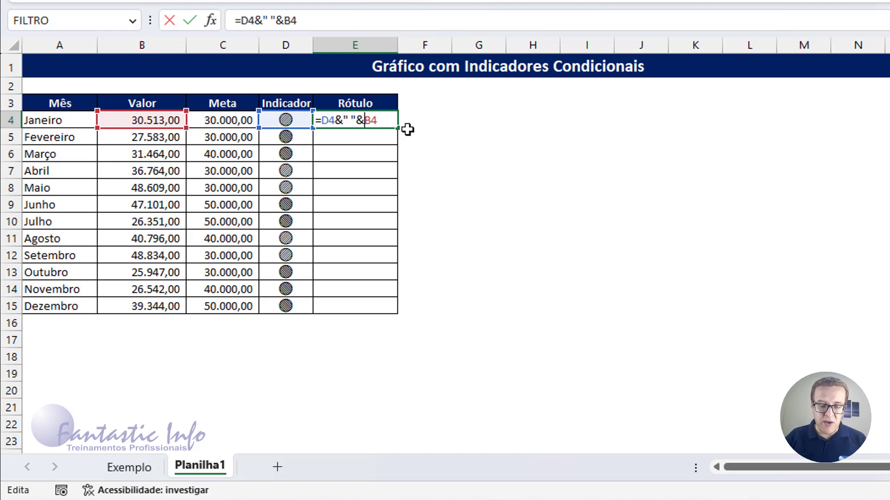
{"action": "type", "text": "TEXTO"}
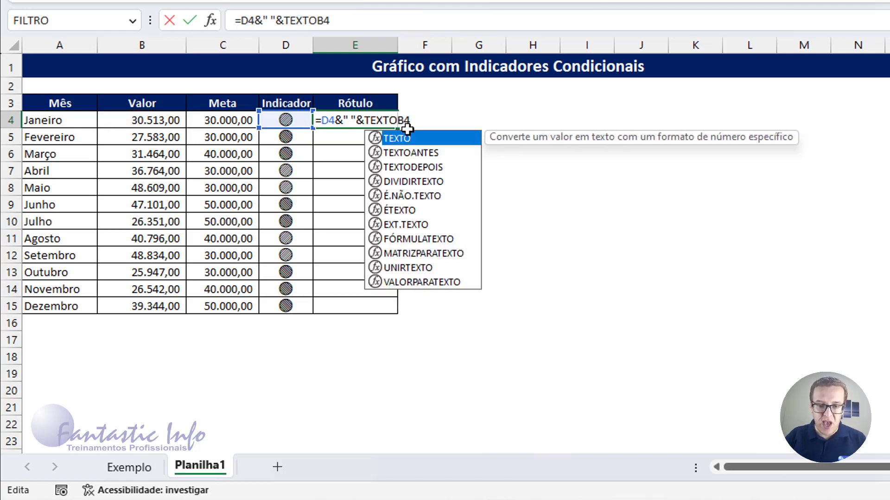
{"action": "type", "text": "("}
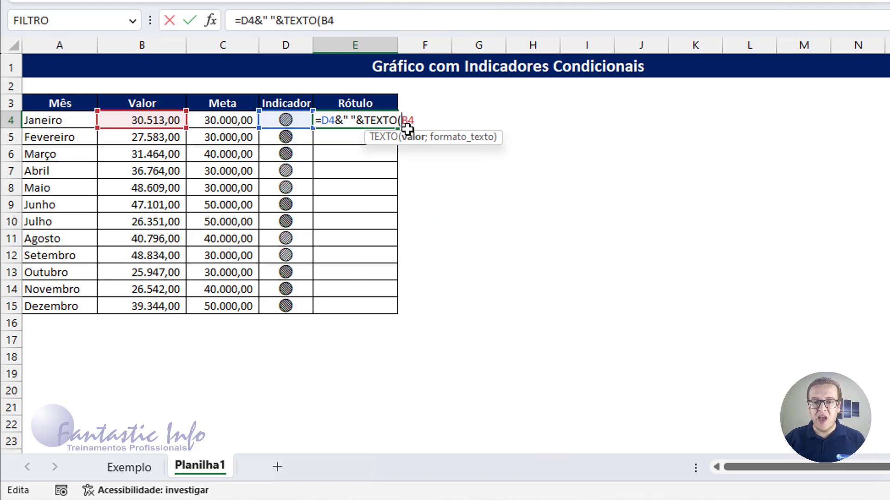
{"action": "left_click", "coordinate": [428, 119]}
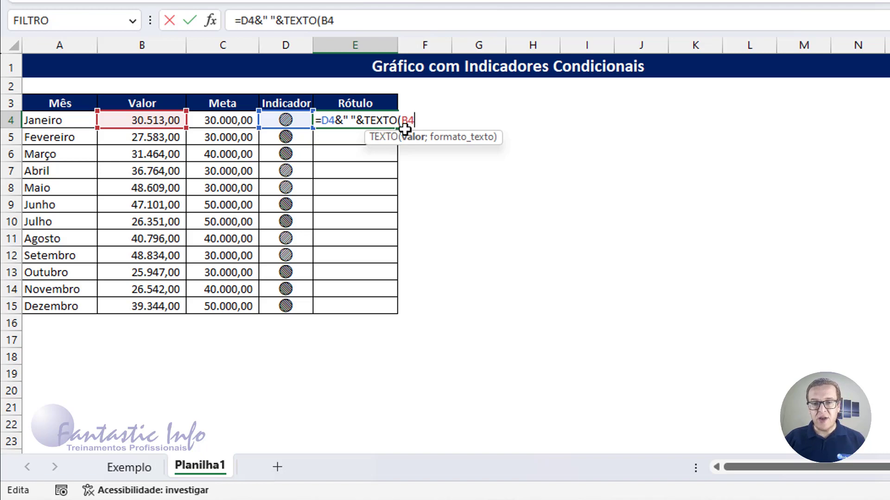
{"action": "type", "text": ";"}
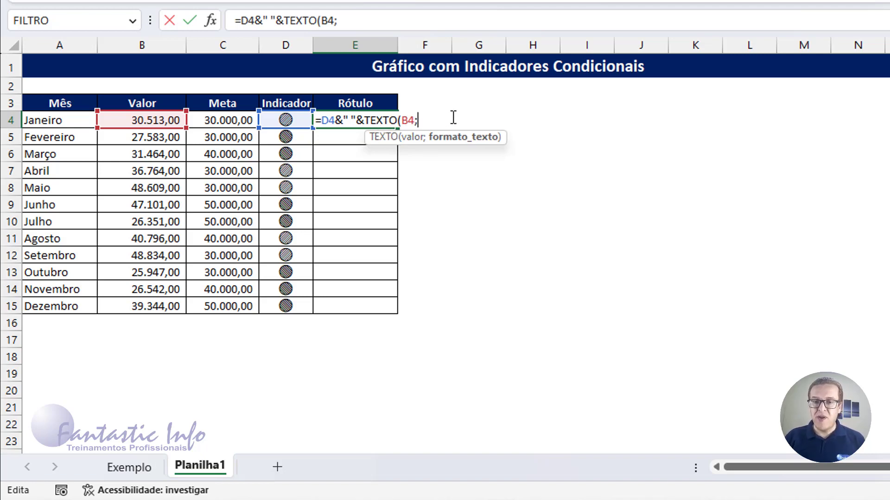
{"action": "type", "text": "\""}
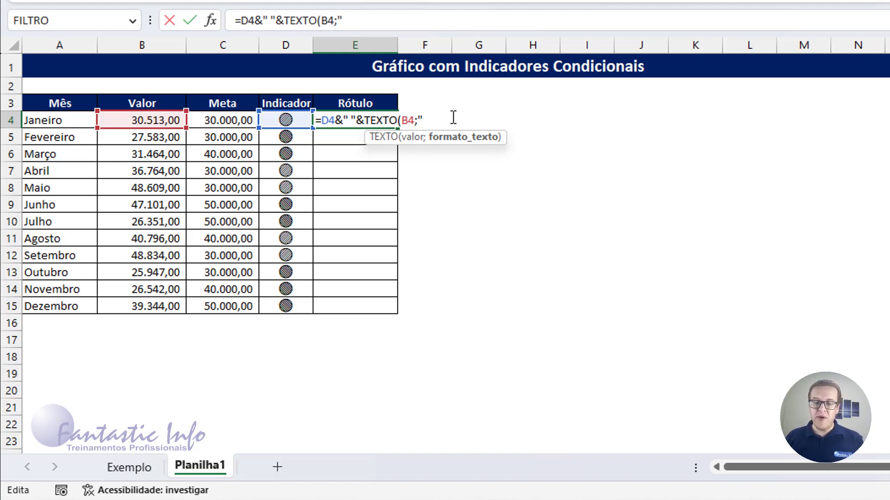
Step: Complete the TEXTO function in E4 with the format "#.##0,00", and fill the formula down the Rótulo column to E15
{"action": "type", "text": "#"}
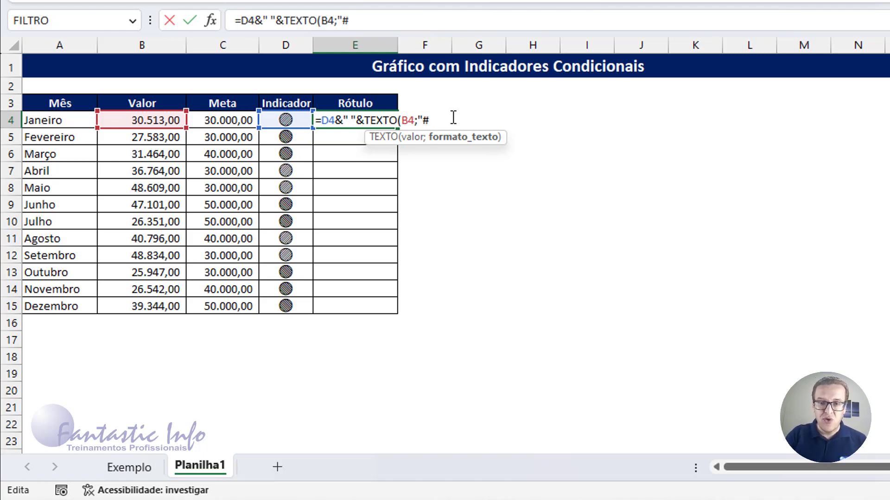
{"action": "type", "text": "."}
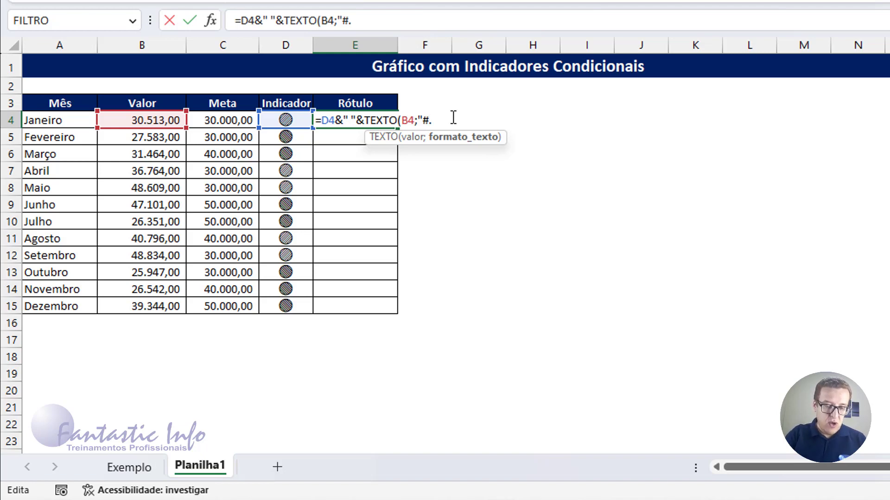
{"action": "type", "text": "##"}
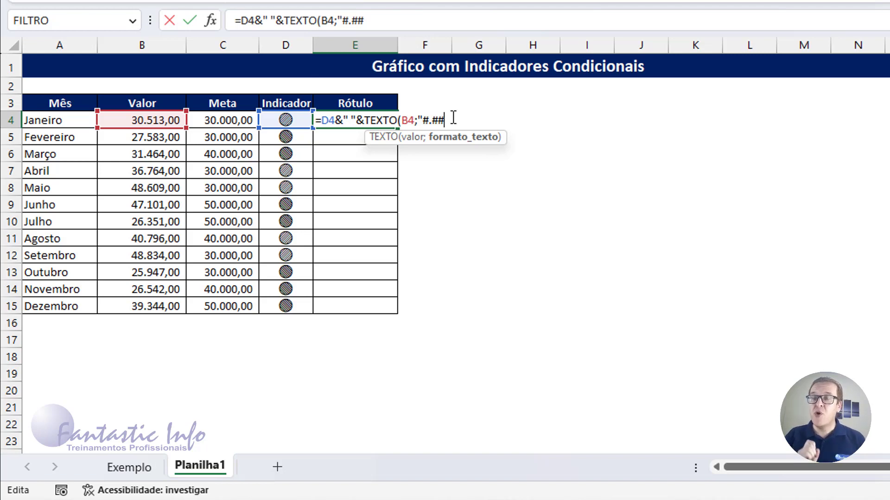
{"action": "type", "text": "0,"}
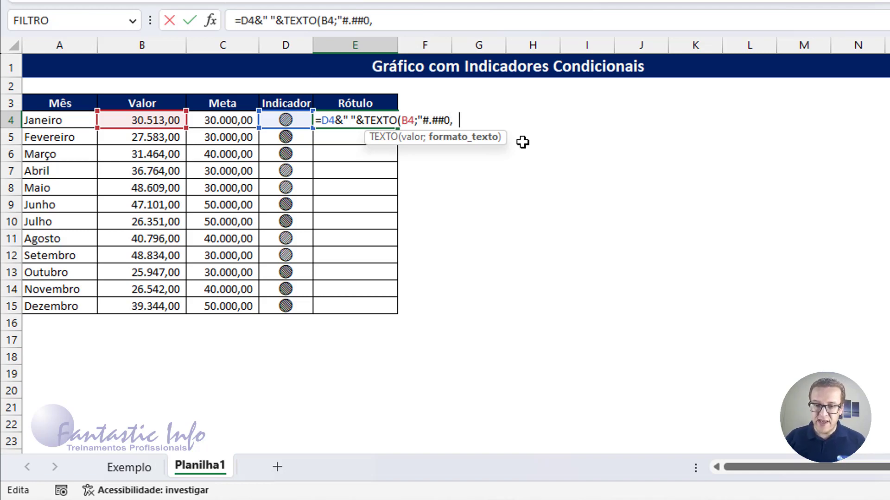
{"action": "type", "text": "00\""}
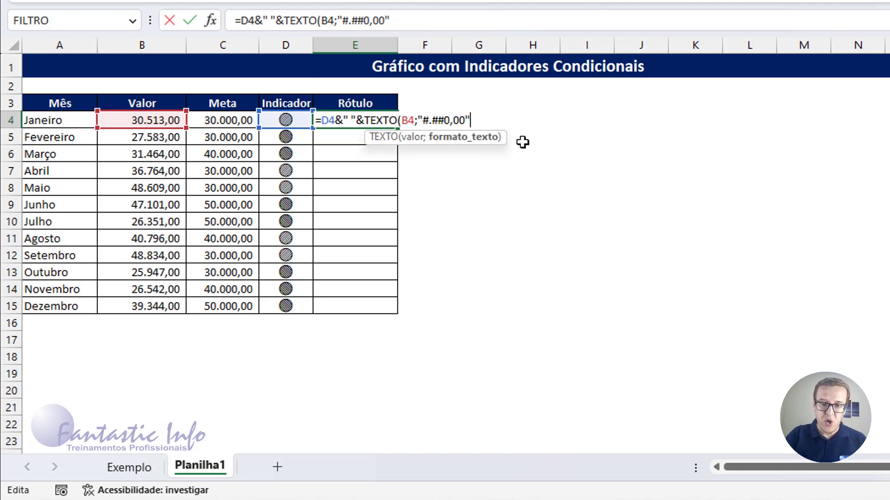
{"action": "type", "text": ")"}
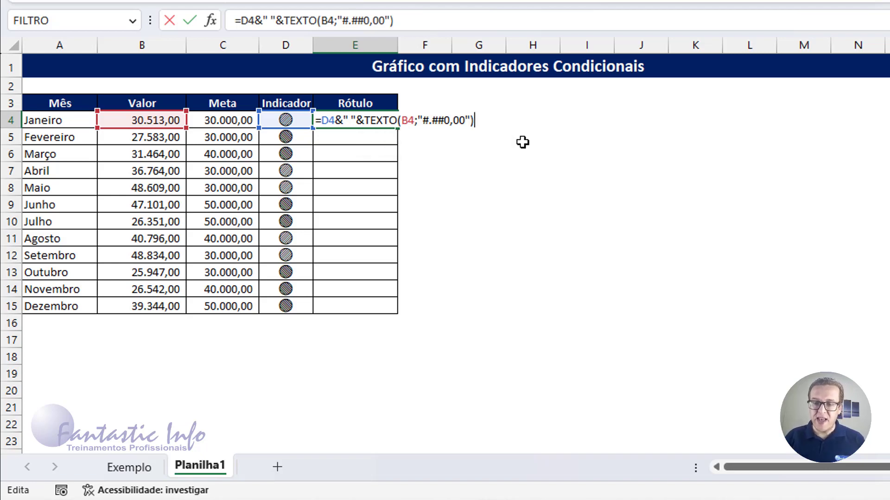
{"action": "key", "text": "Return"}
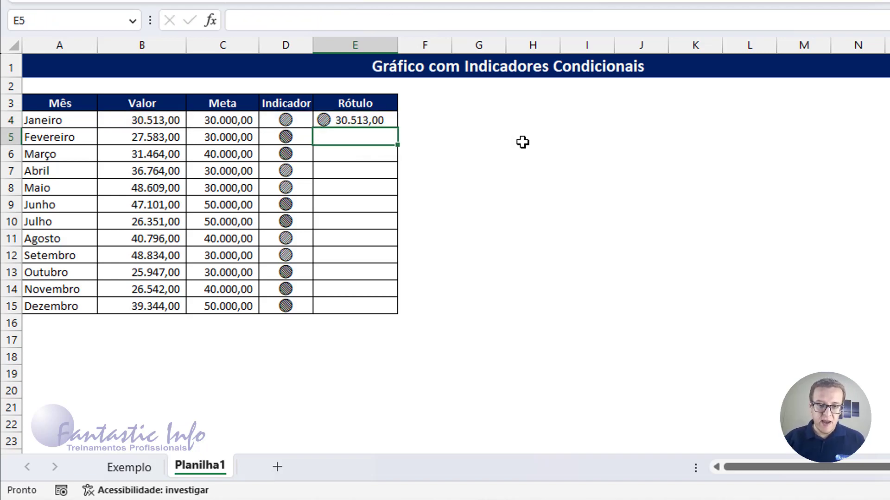
{"action": "left_click", "coordinate": [380, 118]}
{"action": "left_click_drag", "start_coordinate": [397, 128], "coordinate": [389, 313]}
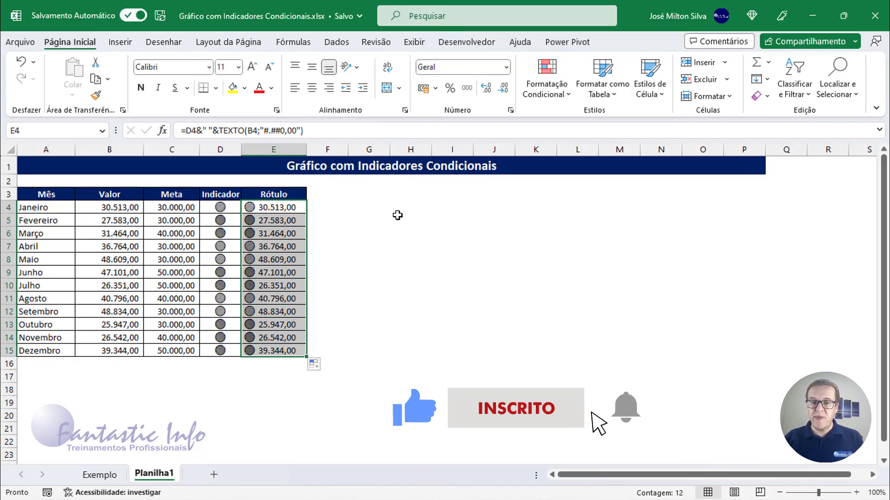
Step: Insert a 2D clustered bar chart of A3:B15, placed beside the table and enlarged to about 15,4 × 10,44 cm
{"action": "left_click", "coordinate": [516, 131]}
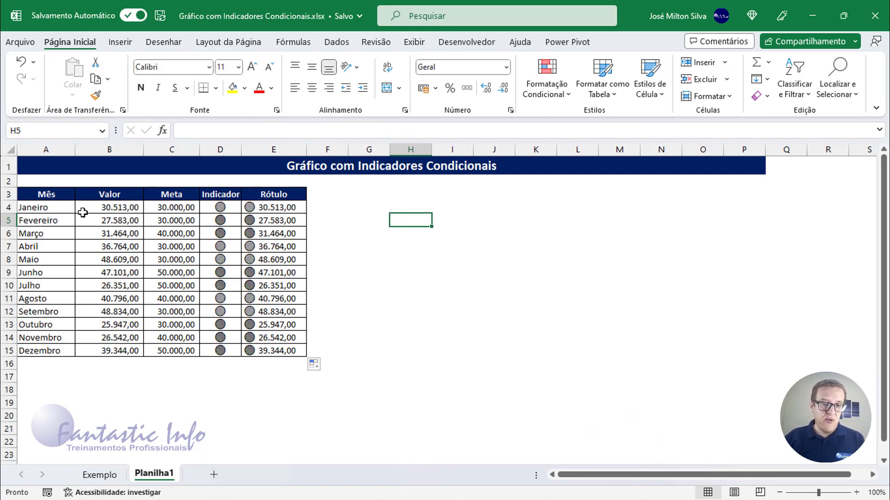
{"action": "left_click_drag", "start_coordinate": [49, 193], "coordinate": [113, 351]}
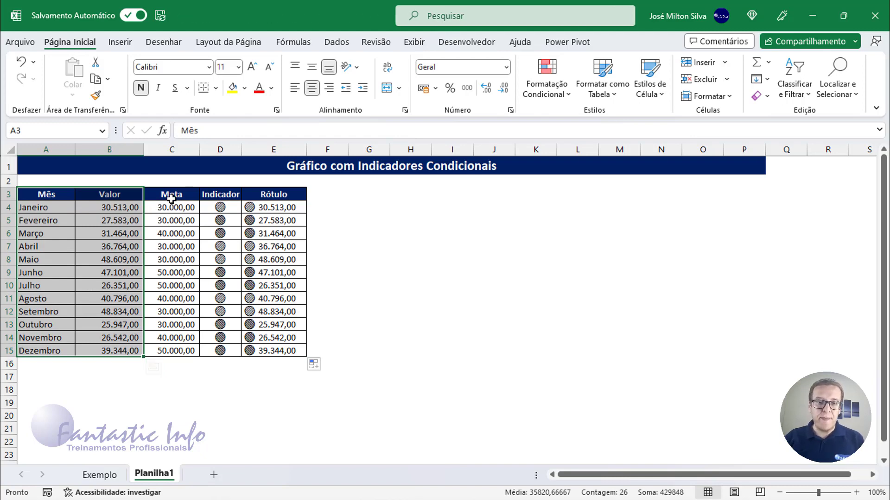
{"action": "left_click", "coordinate": [120, 42]}
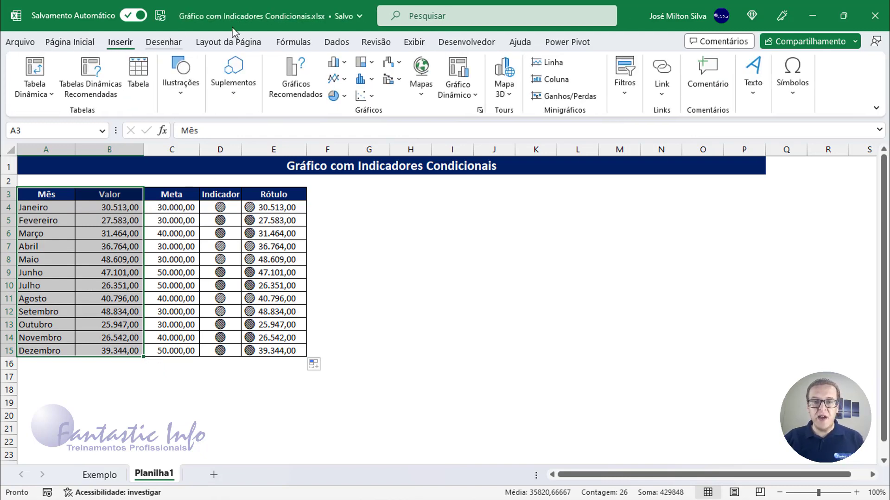
{"action": "left_click", "coordinate": [347, 63]}
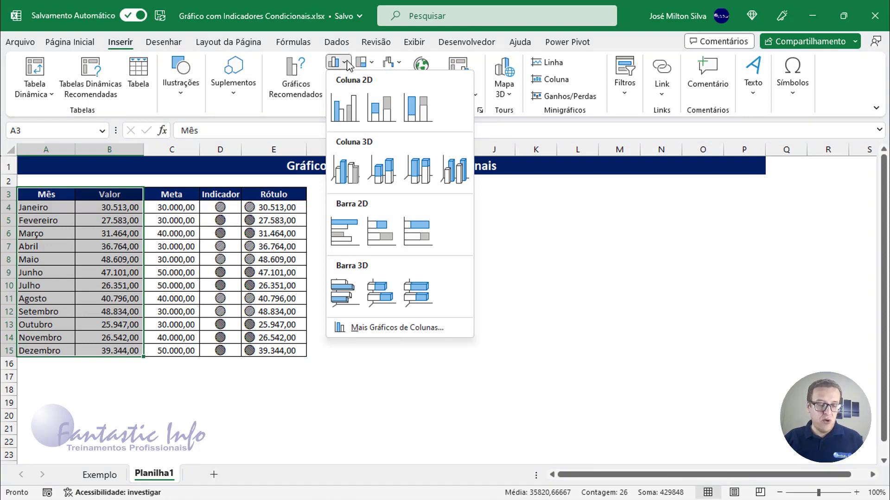
{"action": "left_click", "coordinate": [343, 237]}
{"action": "left_click_drag", "start_coordinate": [337, 234], "coordinate": [369, 192]}
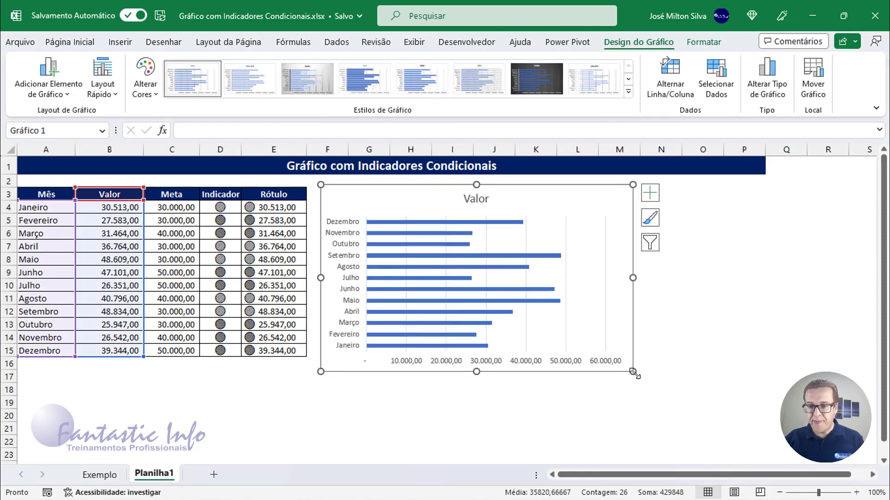
{"action": "left_click_drag", "start_coordinate": [633, 372], "coordinate": [699, 441]}
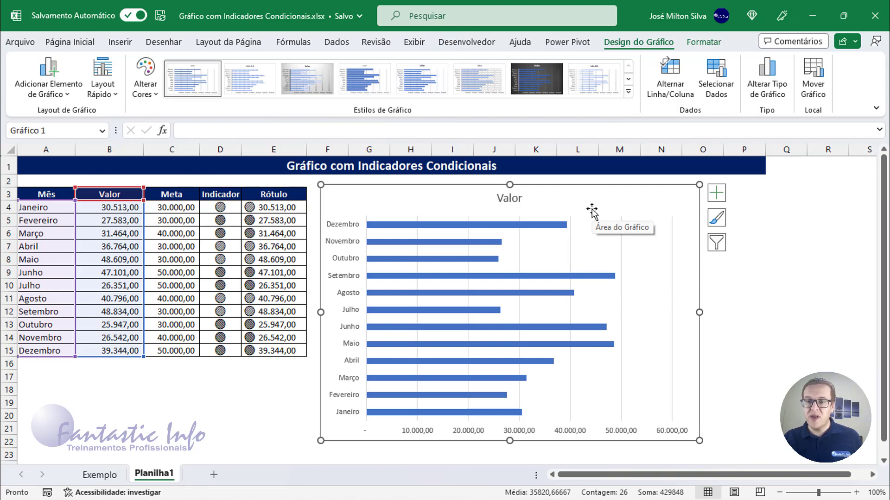
Step: Fill the bars of the Valor series with the standard dark blue colour
{"action": "left_click", "coordinate": [426, 243]}
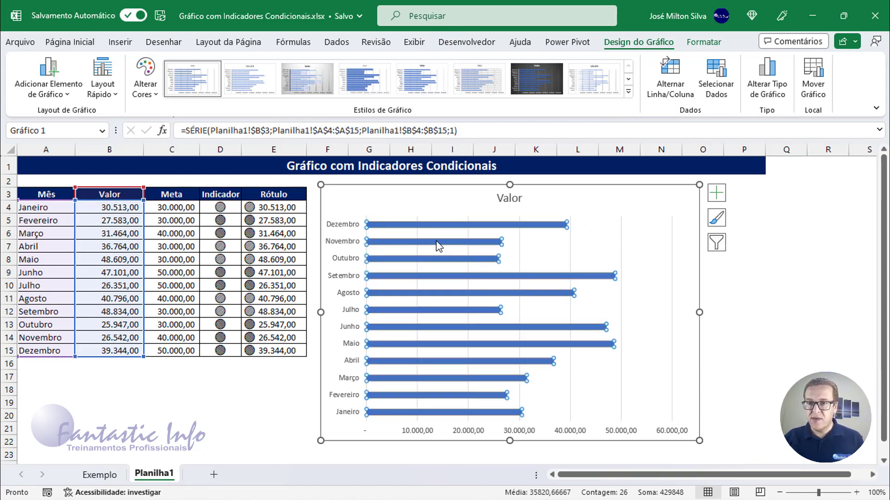
{"action": "left_click", "coordinate": [704, 44]}
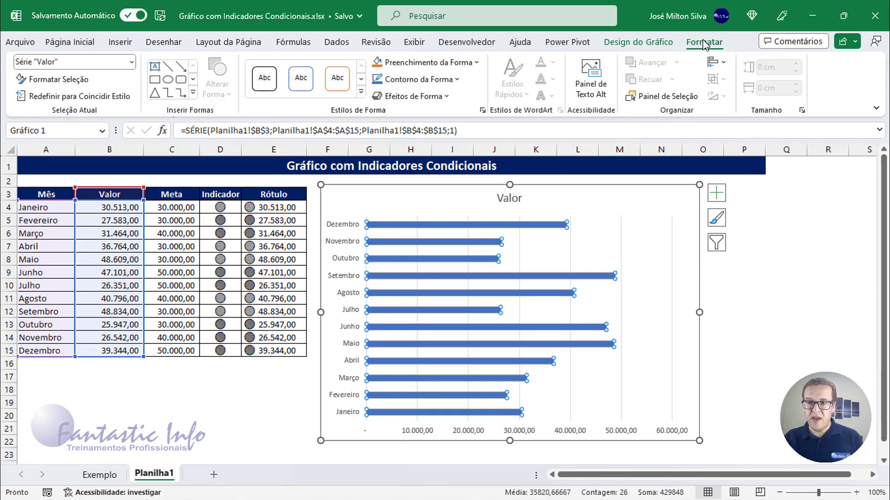
{"action": "key", "text": "ctrl"}
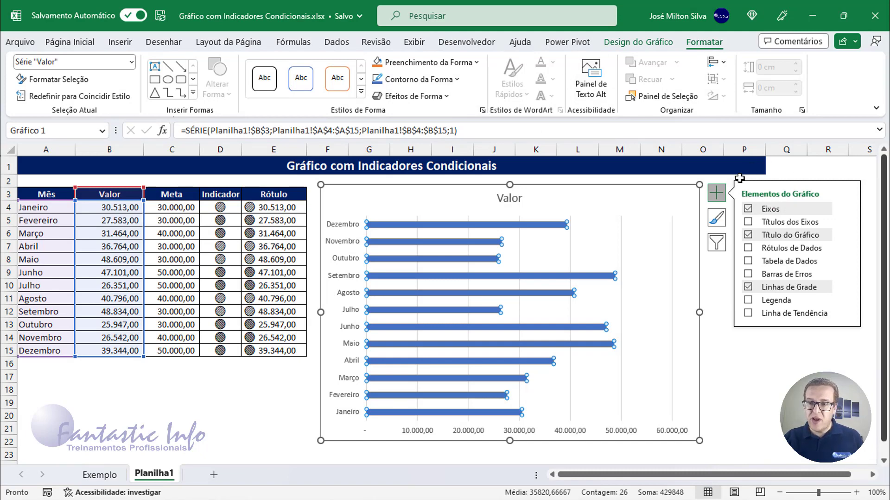
{"action": "left_click", "coordinate": [716, 192]}
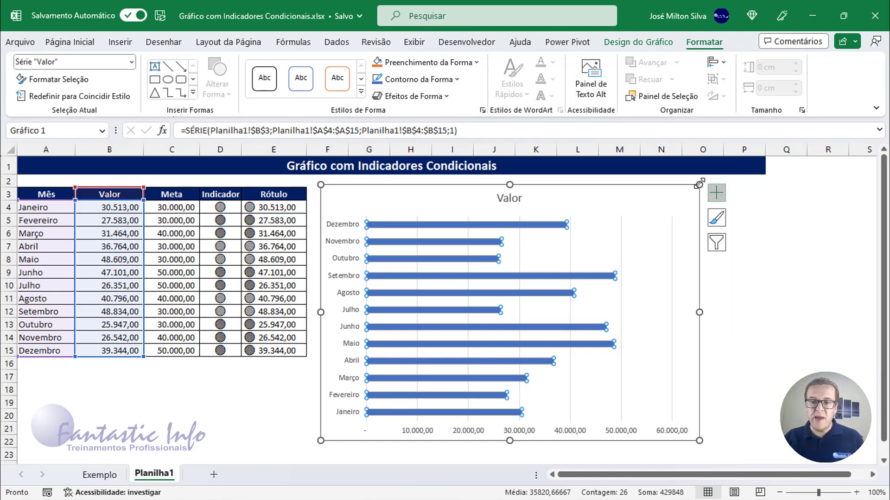
{"action": "left_click", "coordinate": [478, 62]}
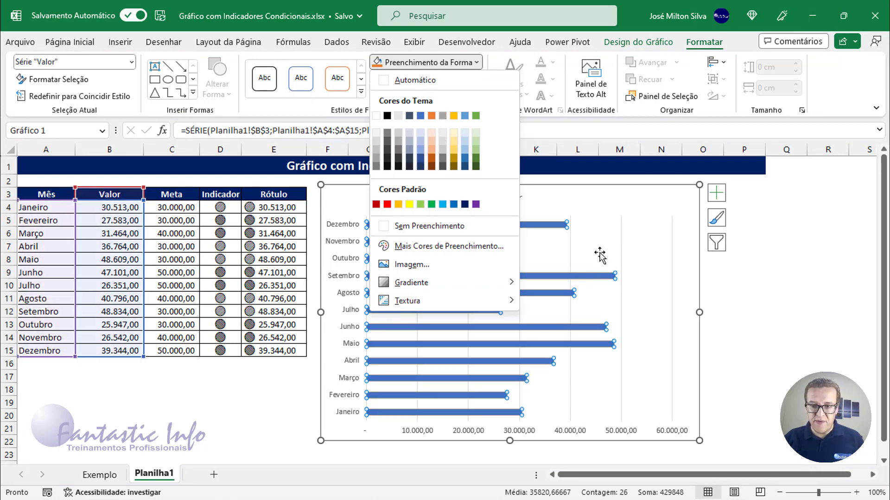
{"action": "left_click", "coordinate": [463, 204]}
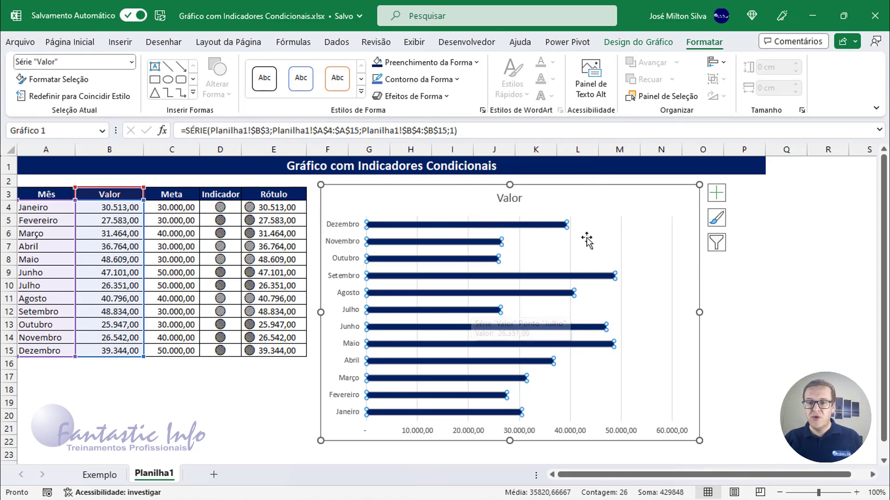
{"action": "left_click", "coordinate": [585, 212]}
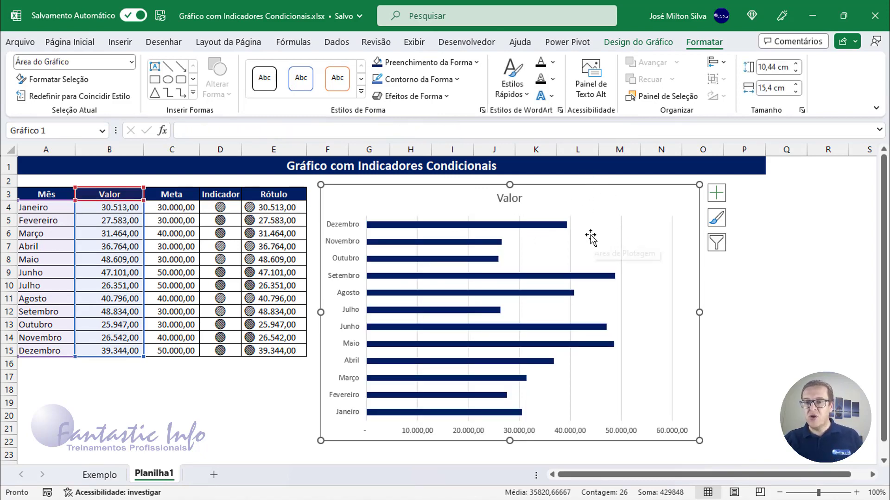
Step: Set the gap width (Largura do Espaçamento) of the Valor series to 60%
{"action": "double_click", "coordinate": [428, 226]}
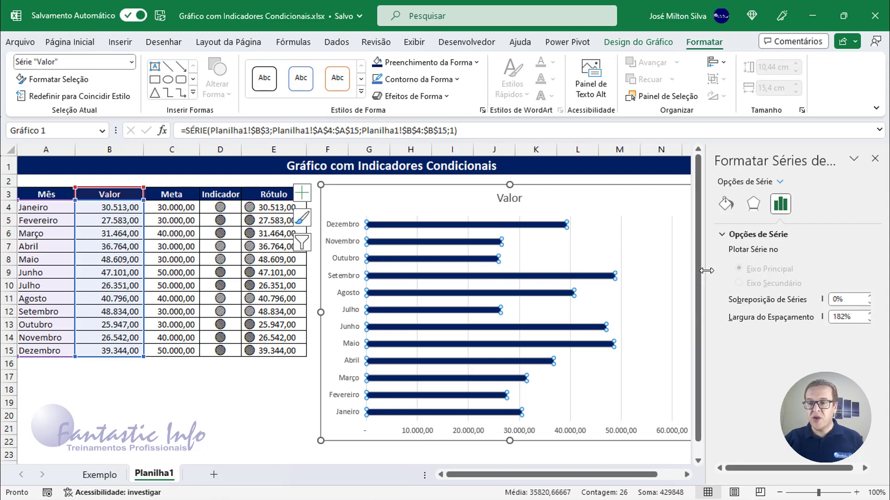
{"action": "left_click_drag", "start_coordinate": [704, 271], "coordinate": [690, 271]}
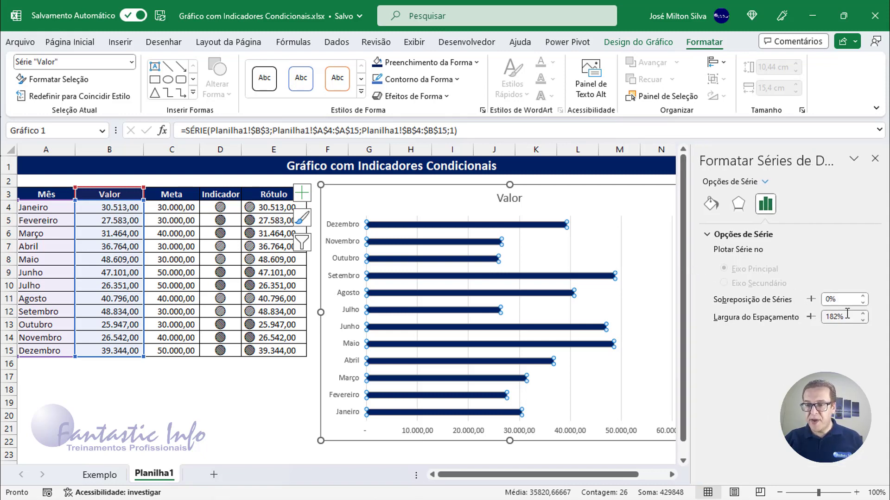
{"action": "left_click_drag", "start_coordinate": [847, 315], "coordinate": [827, 317]}
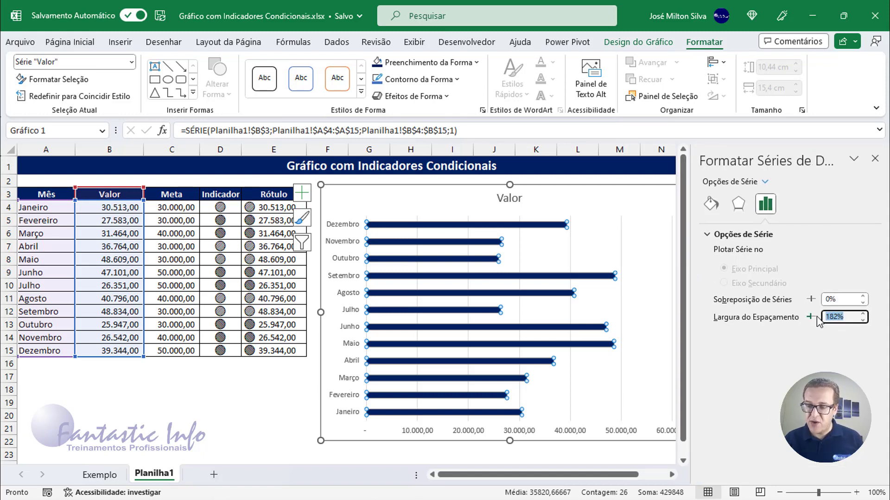
{"action": "type", "text": "60"}
{"action": "key", "text": "Return"}
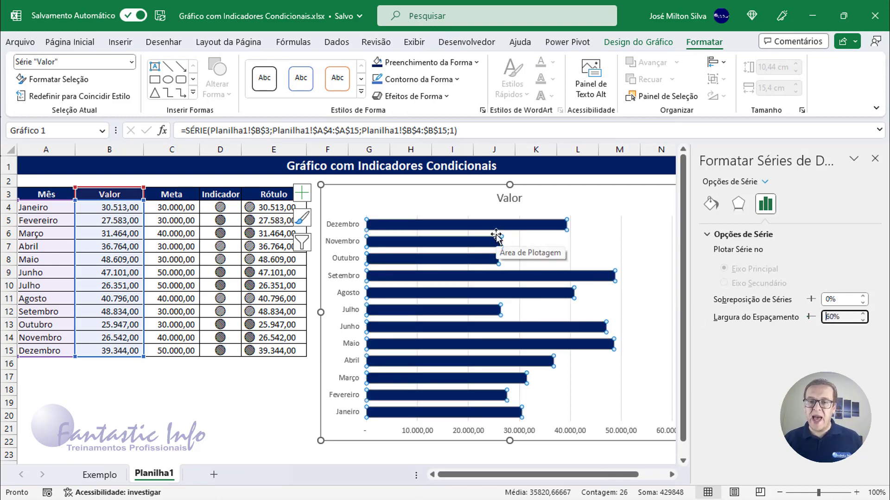
Step: Delete the horizontal value axis from the bar chart
{"action": "left_click", "coordinate": [428, 432]}
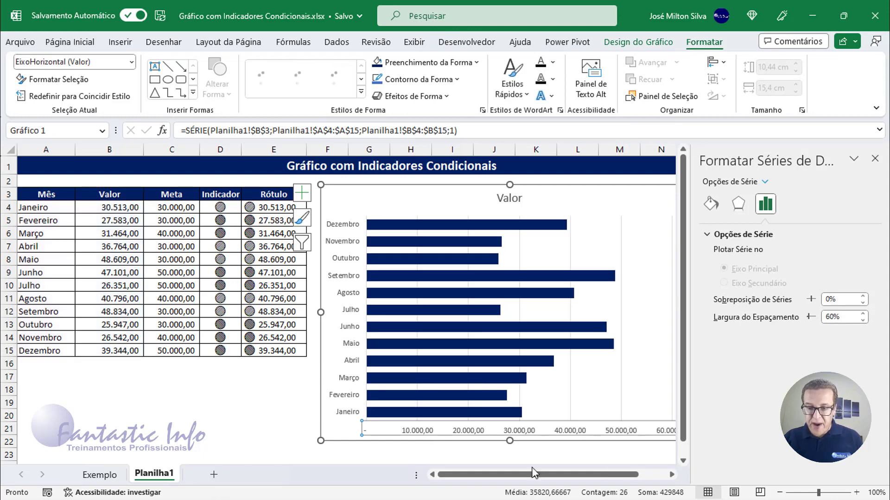
{"action": "left_click", "coordinate": [673, 474]}
{"action": "left_click", "coordinate": [672, 474]}
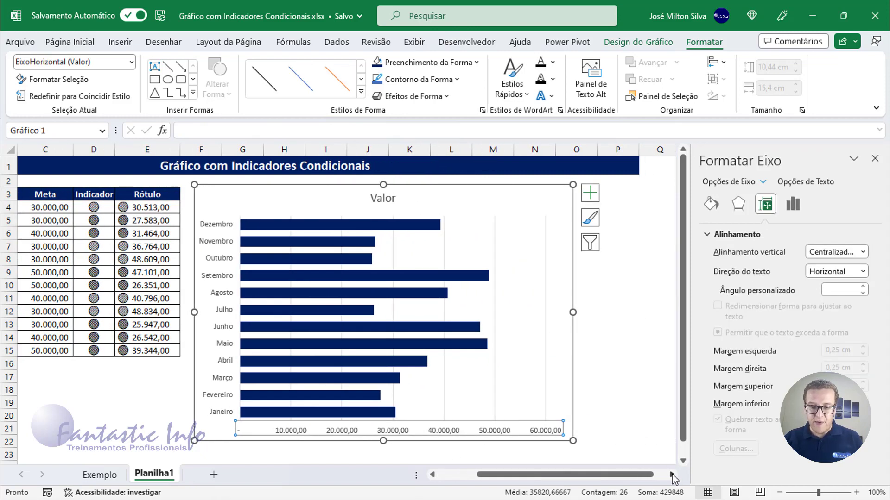
{"action": "left_click", "coordinate": [673, 474]}
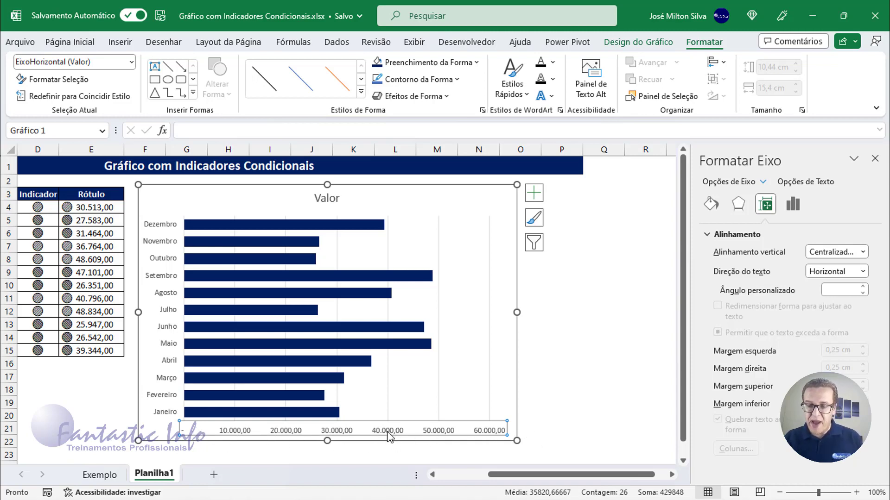
{"action": "key", "text": "Delete"}
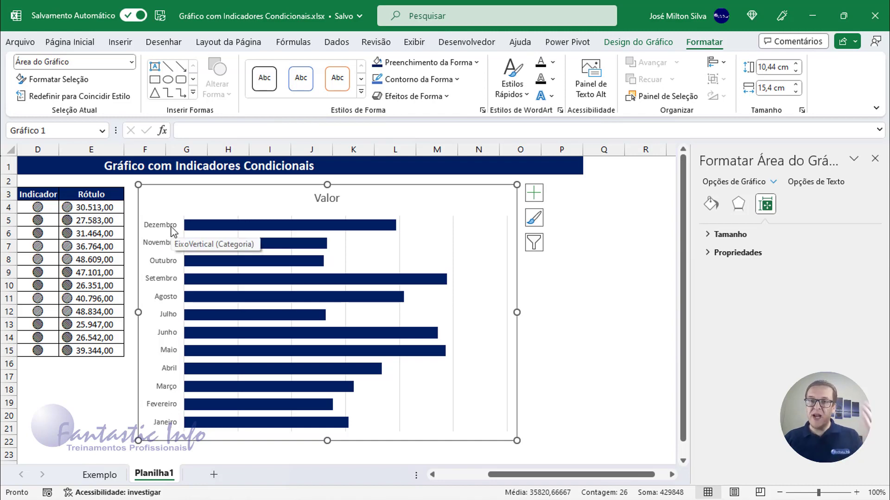
Step: Set the chart's vertical month axis to show its categories in reverse order
{"action": "left_click", "coordinate": [159, 268]}
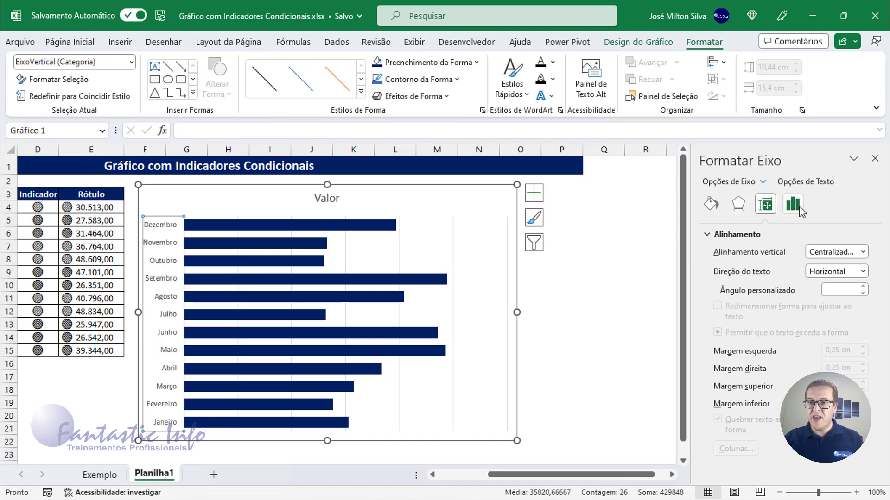
{"action": "left_click", "coordinate": [797, 211]}
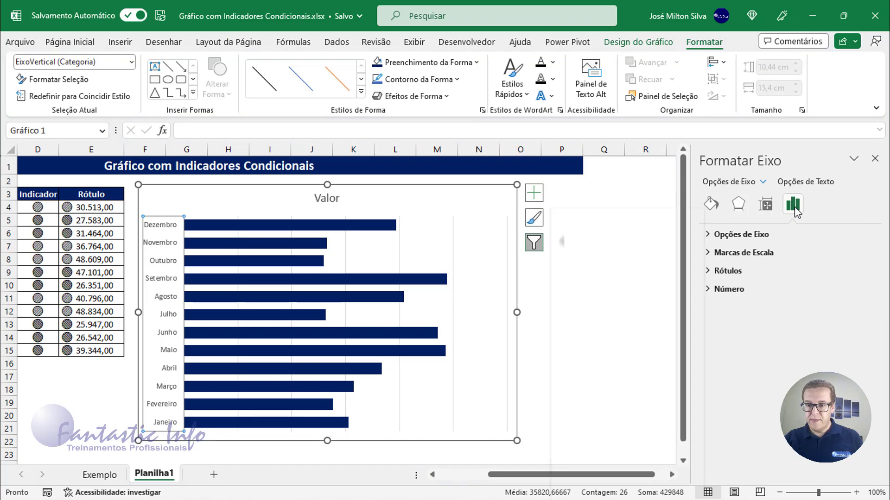
{"action": "left_click", "coordinate": [537, 246]}
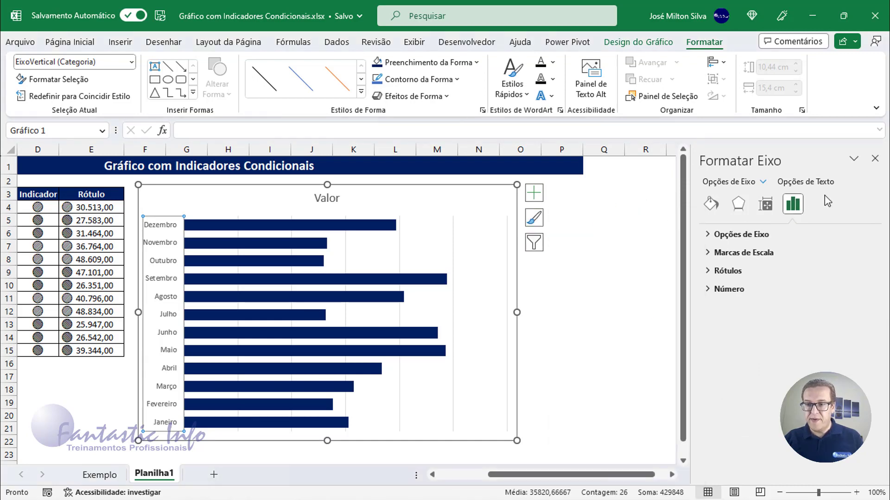
{"action": "left_click", "coordinate": [732, 237]}
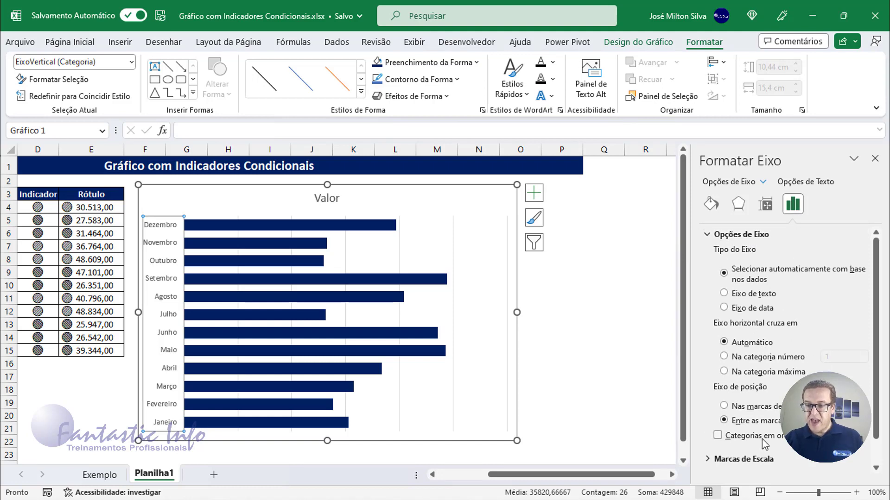
{"action": "scroll", "coordinate": [742, 440], "scroll_direction": "down", "scroll_amount": 1}
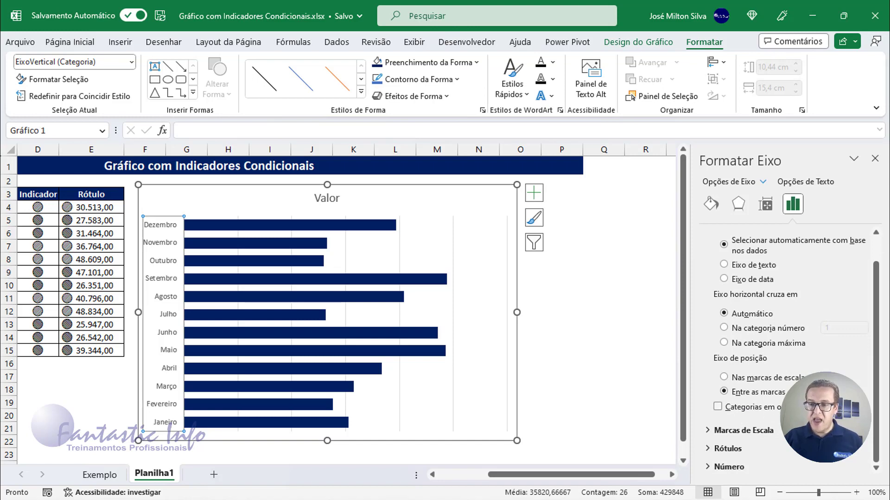
{"action": "left_click", "coordinate": [718, 408]}
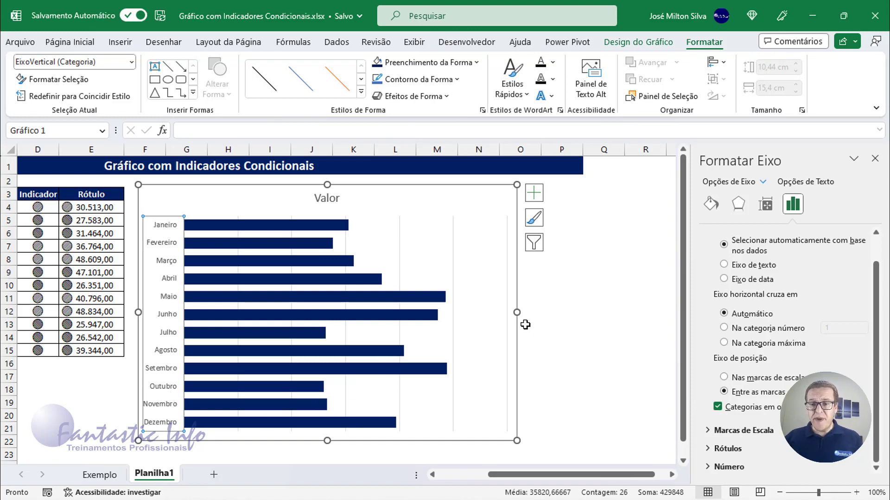
Step: Widen the chart to about 16,48 cm and add data labels to the bars
{"action": "left_click_drag", "start_coordinate": [517, 313], "coordinate": [543, 312]}
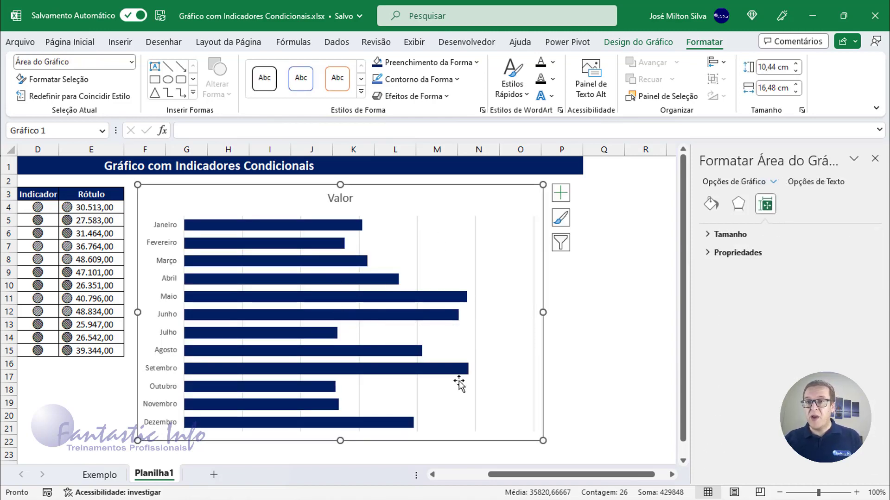
{"action": "left_click", "coordinate": [561, 194]}
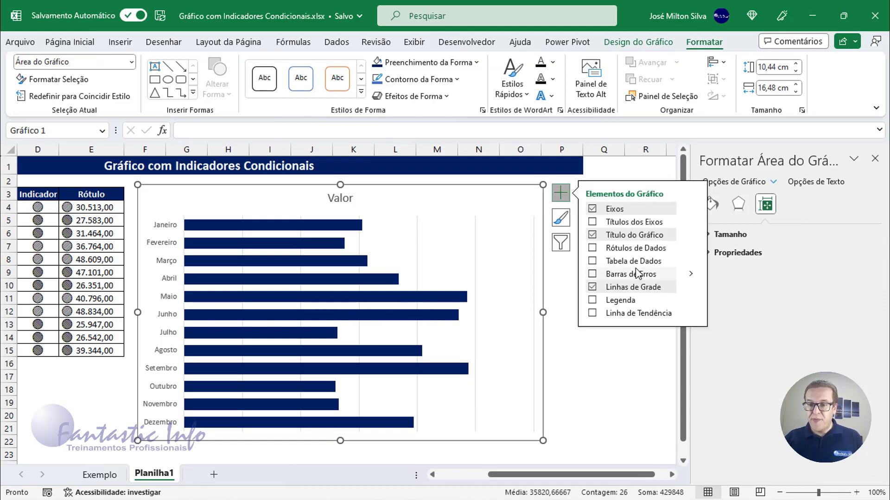
{"action": "left_click", "coordinate": [593, 249]}
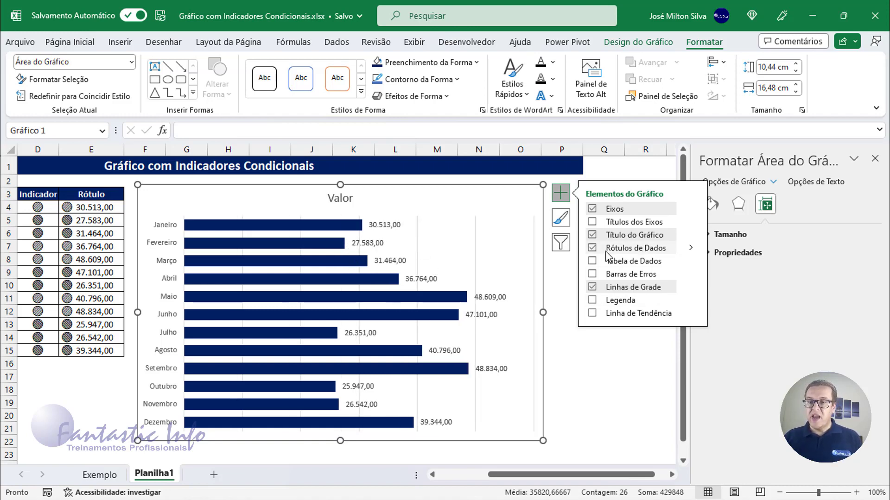
Step: Open the detailed label options for the data labels and turn off Valor as label content
{"action": "left_click", "coordinate": [692, 249]}
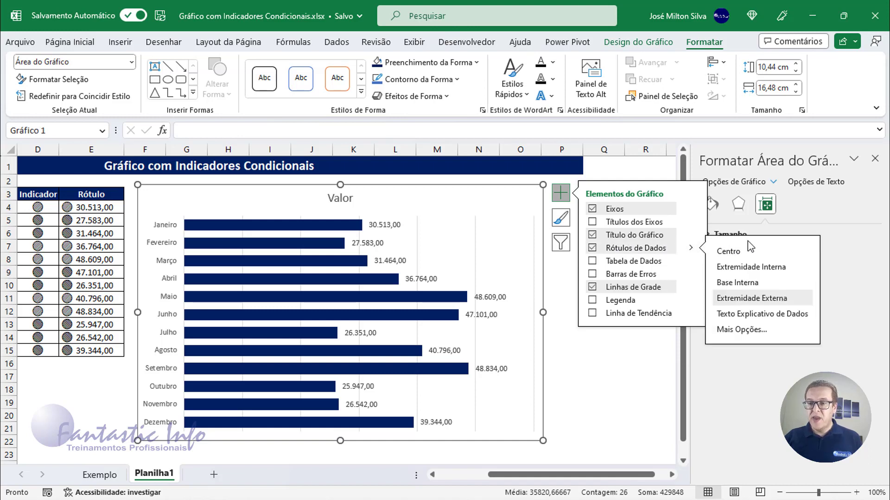
{"action": "left_click", "coordinate": [751, 330]}
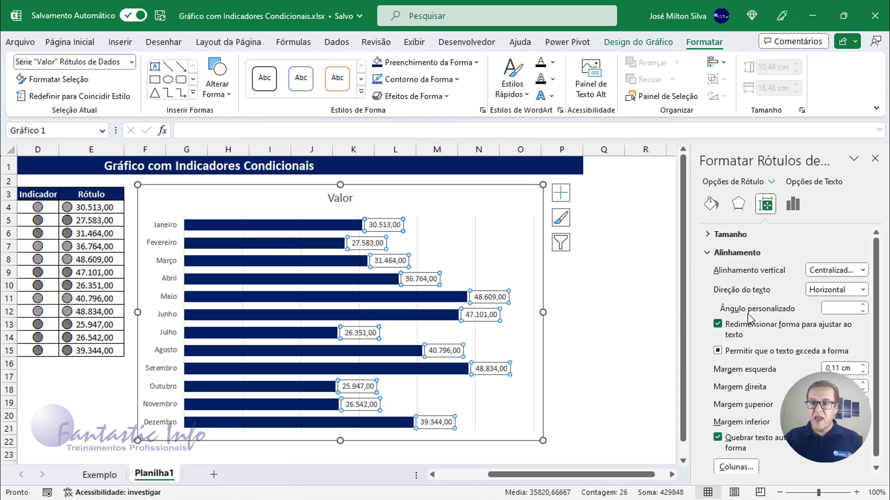
{"action": "left_click", "coordinate": [794, 205]}
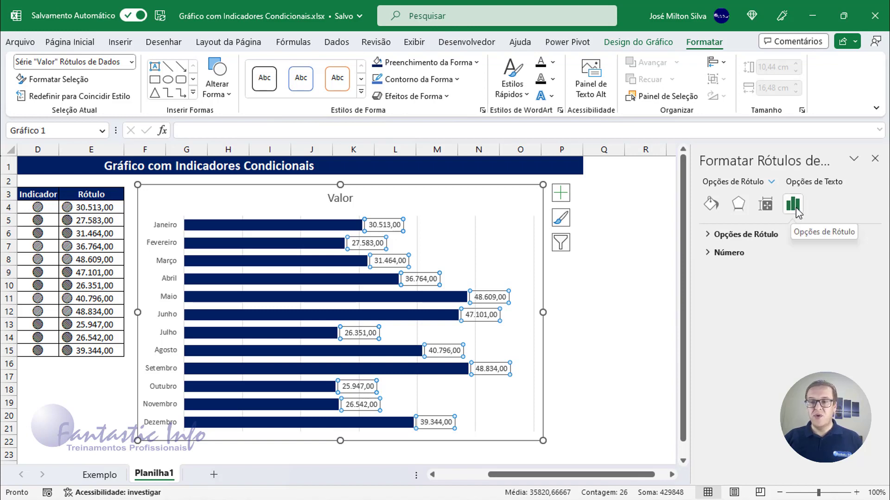
{"action": "left_click", "coordinate": [735, 238]}
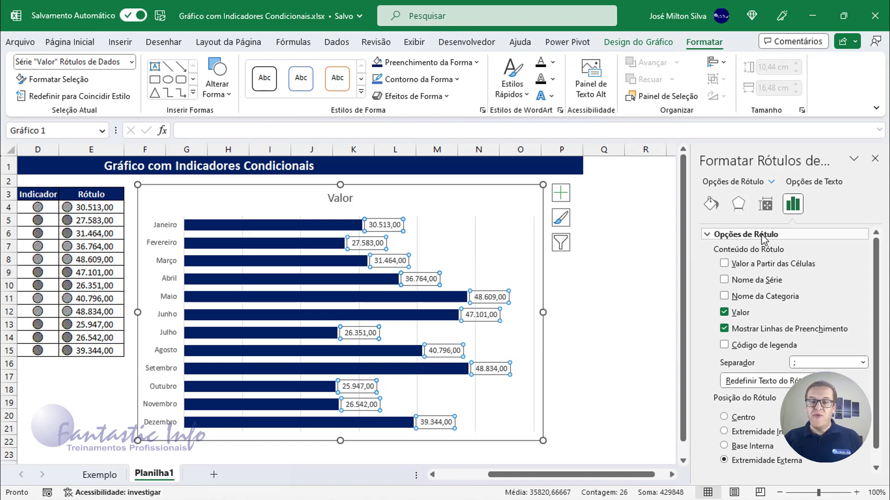
{"action": "left_click", "coordinate": [733, 313]}
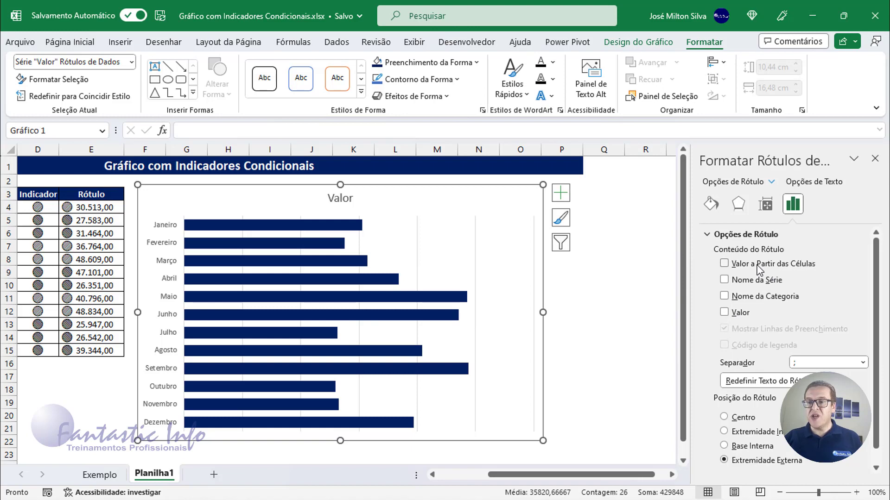
Step: Use the Rótulo cells E4:E15 as the data label content through Valor a Partir das Células, and close the formatting pane
{"action": "left_click", "coordinate": [724, 264]}
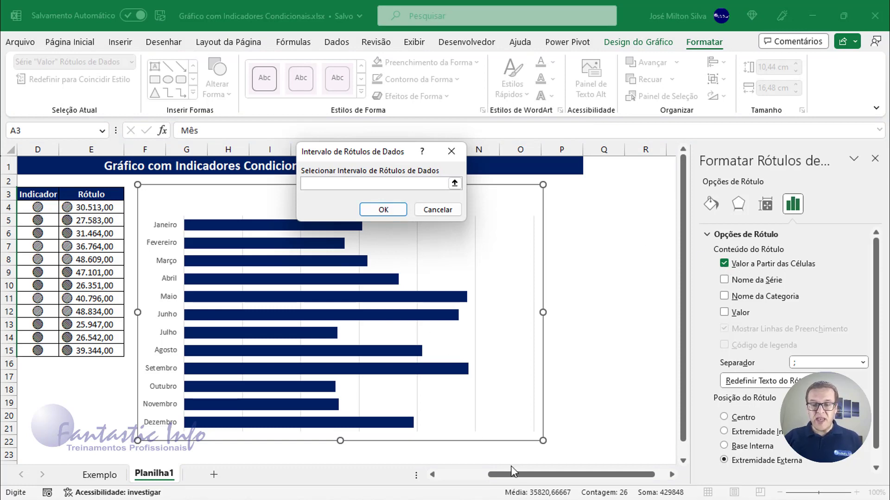
{"action": "left_click_drag", "start_coordinate": [516, 475], "coordinate": [487, 475]}
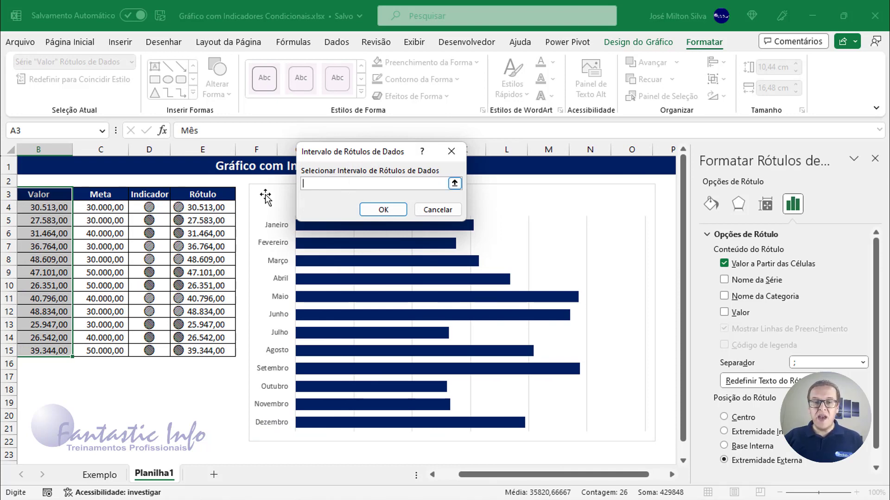
{"action": "left_click_drag", "start_coordinate": [199, 207], "coordinate": [201, 352]}
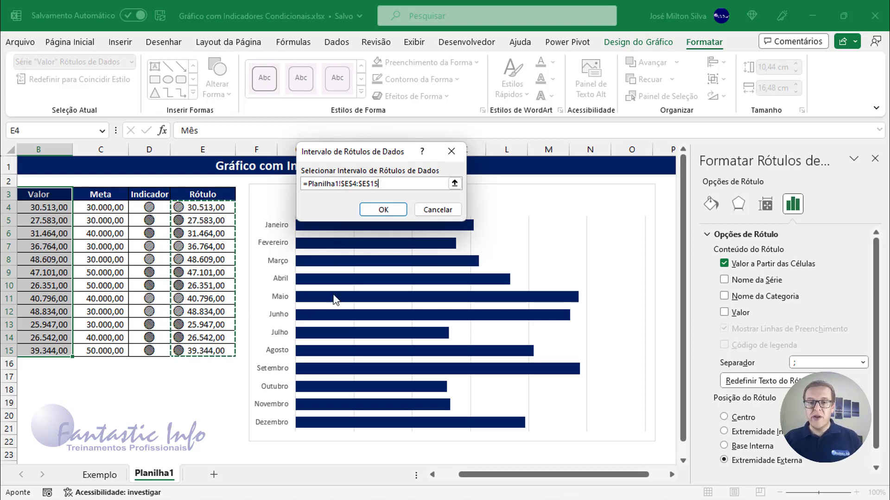
{"action": "left_click", "coordinate": [382, 209]}
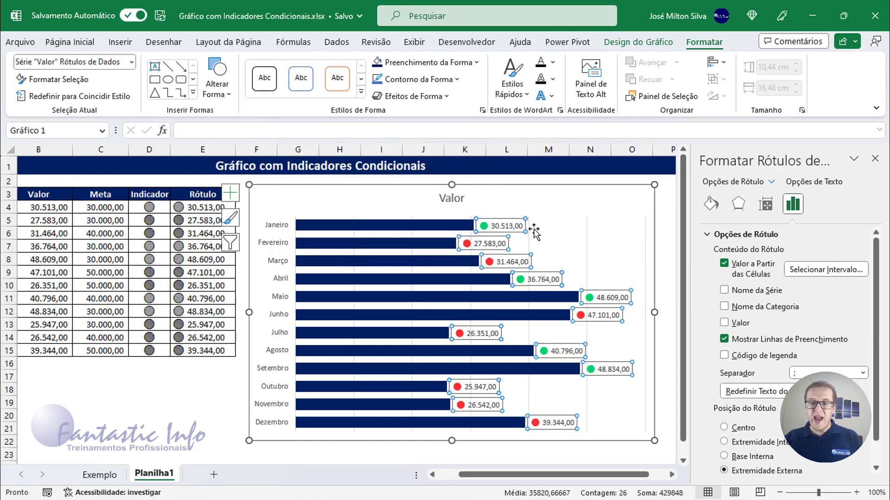
{"action": "left_click", "coordinate": [527, 216]}
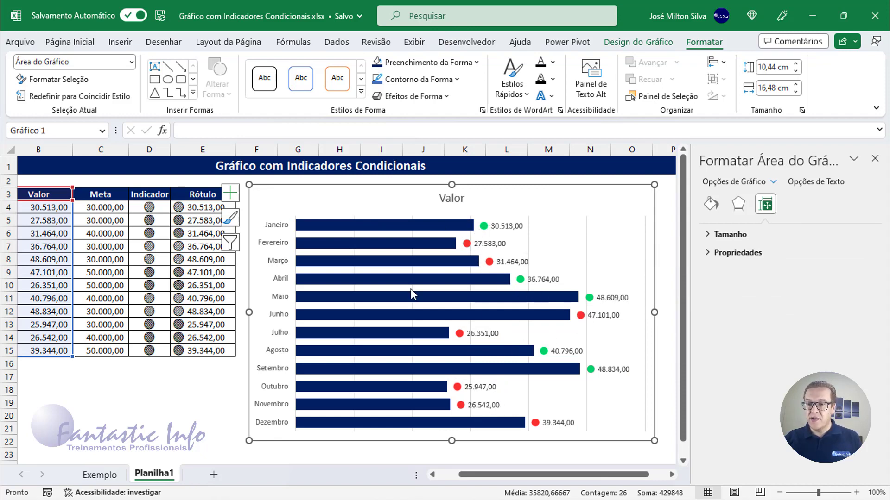
{"action": "left_click", "coordinate": [874, 159]}
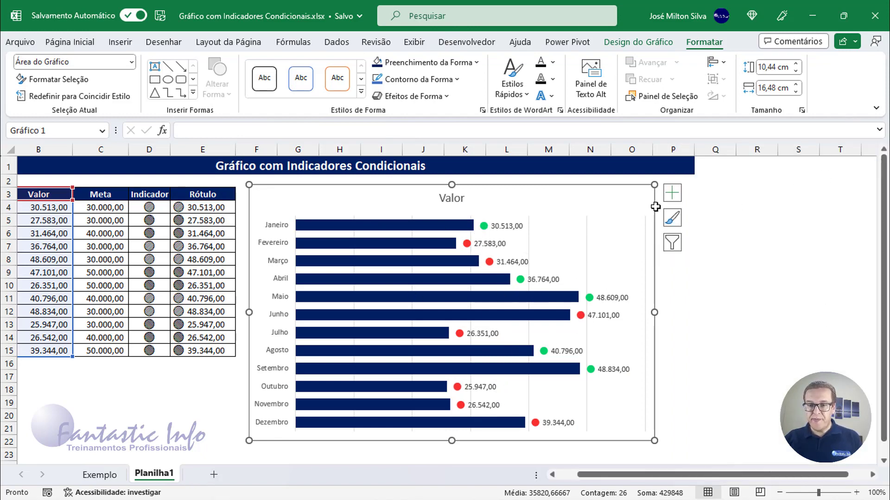
Step: Nudge the chart slightly up and to the right, and select the Janeiro cell A4
{"action": "left_click_drag", "start_coordinate": [590, 192], "coordinate": [593, 191]}
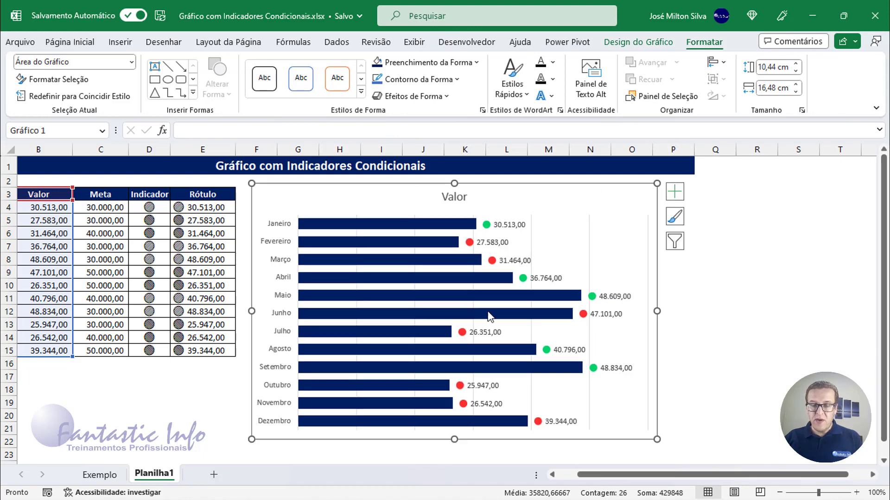
{"action": "left_click", "coordinate": [567, 474]}
{"action": "left_click", "coordinate": [60, 207]}
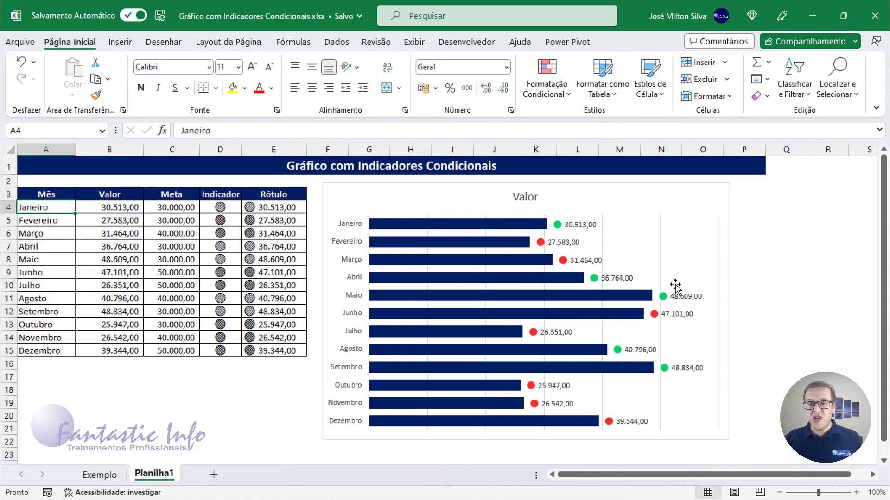
Step: Set Janeiro's Meta in cell C4 to 50.000 to test the chart's indicator
{"action": "left_click", "coordinate": [188, 209]}
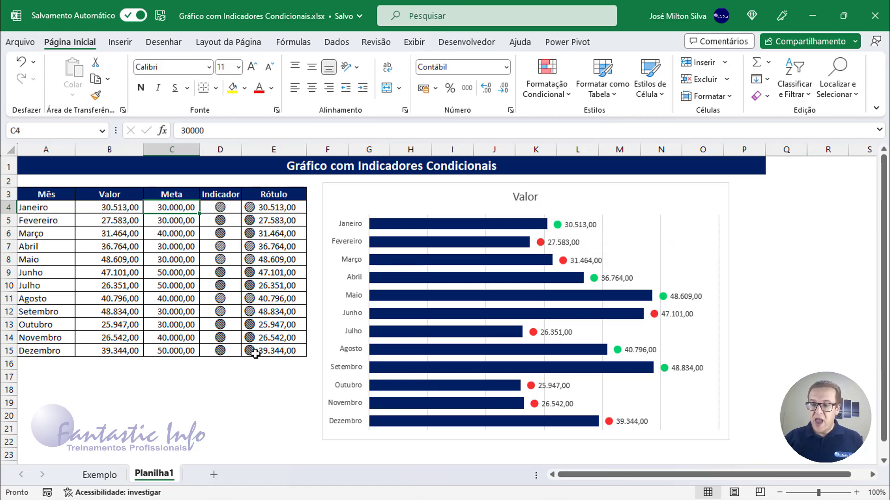
{"action": "type", "text": "50."}
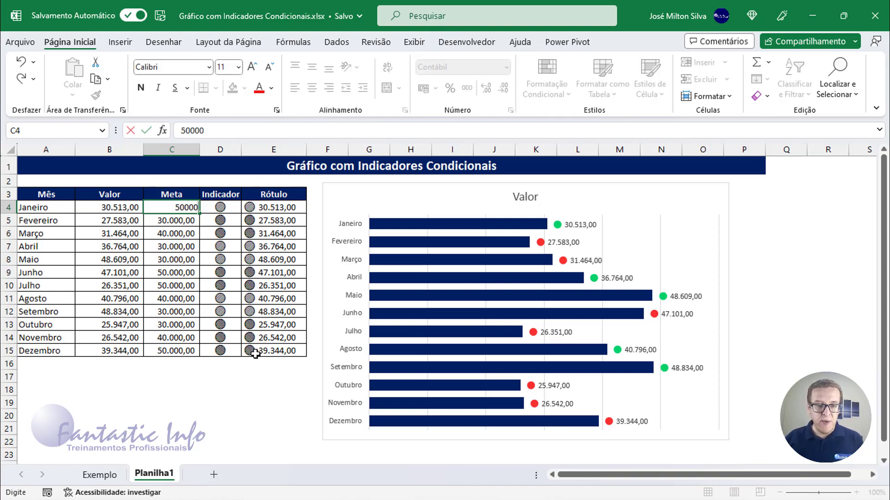
{"action": "type", "text": "000"}
{"action": "key", "text": "Return"}
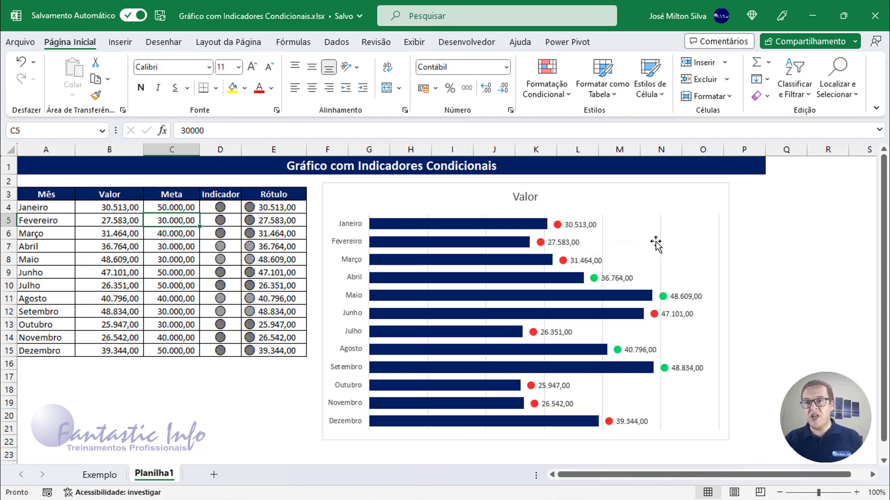
Step: Set Janeiro's Meta in cell C4 back to 30.000
{"action": "left_click", "coordinate": [175, 209]}
{"action": "type", "text": "30000"}
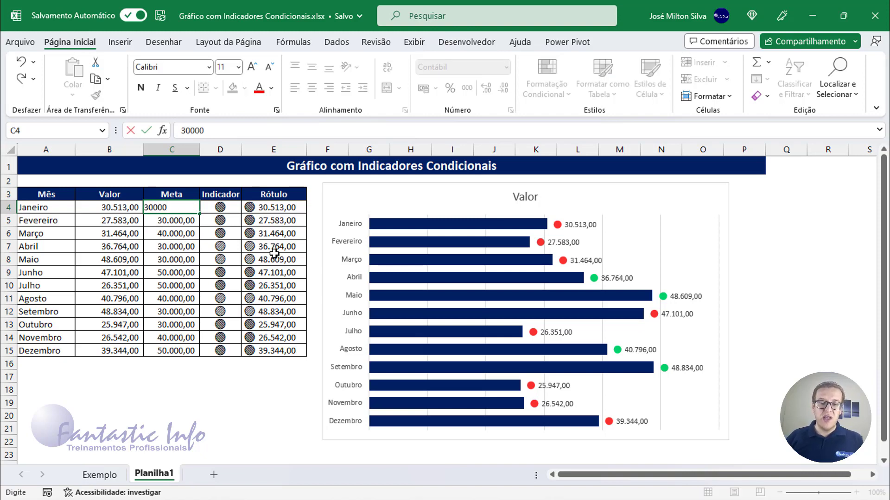
{"action": "key", "text": "Return"}
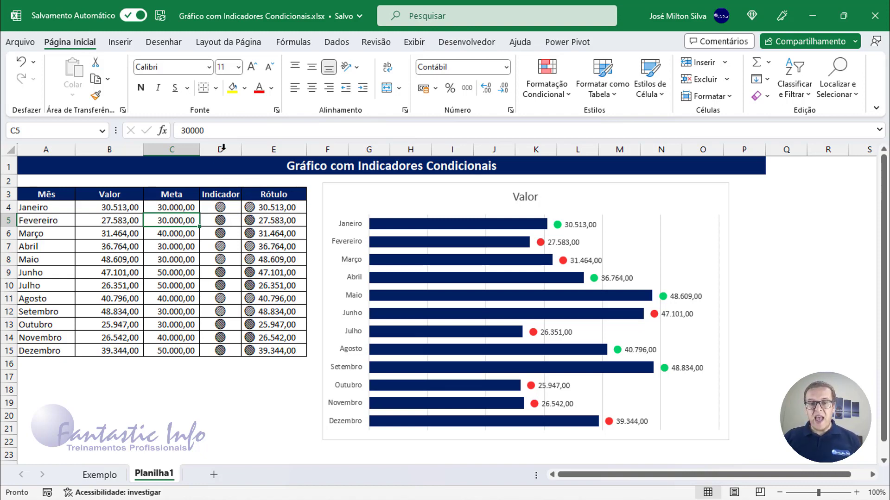
Step: Hide columns D and E, which hold Indicador and Rótulo
{"action": "left_click_drag", "start_coordinate": [223, 148], "coordinate": [271, 145]}
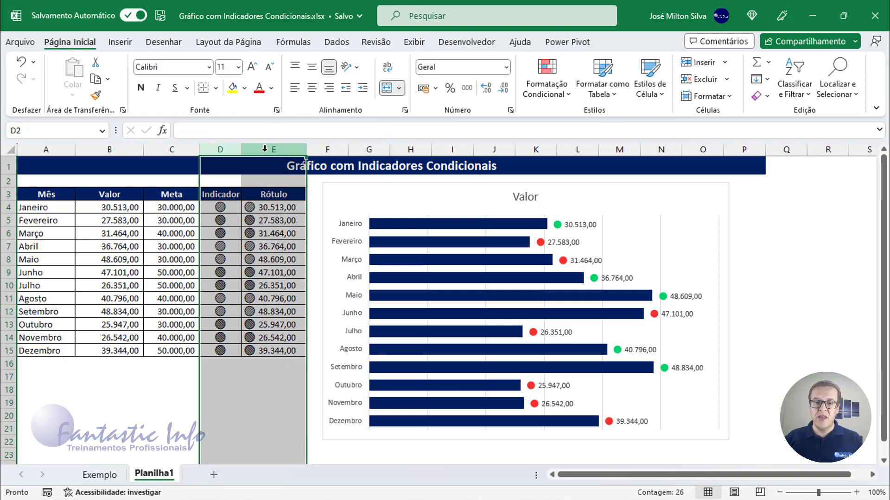
{"action": "right_click", "coordinate": [232, 149]}
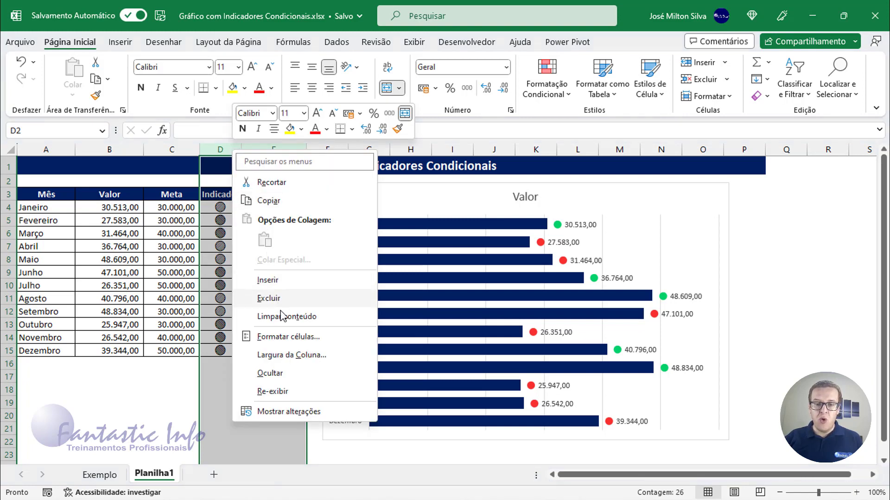
{"action": "left_click", "coordinate": [280, 373]}
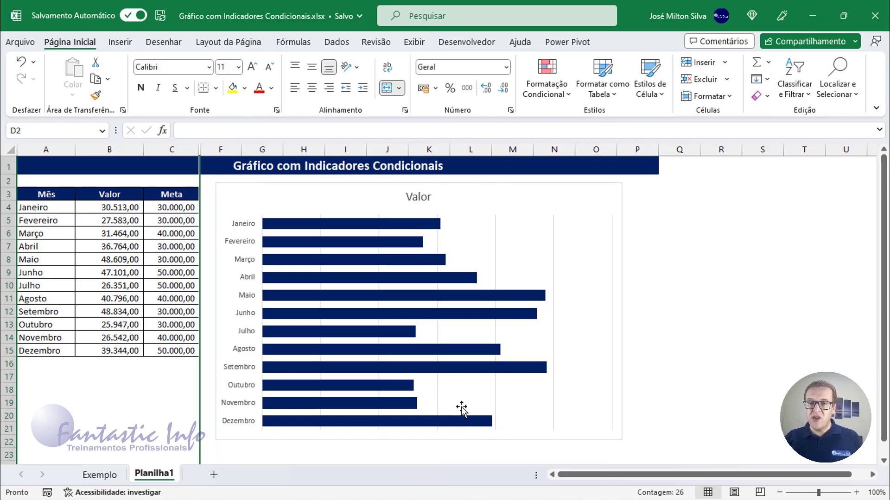
Step: Turn on Mostrar dados em linhas e colunas ocultas in the chart's data source settings for hidden and empty cells
{"action": "left_click", "coordinate": [552, 197]}
{"action": "right_click", "coordinate": [541, 202]}
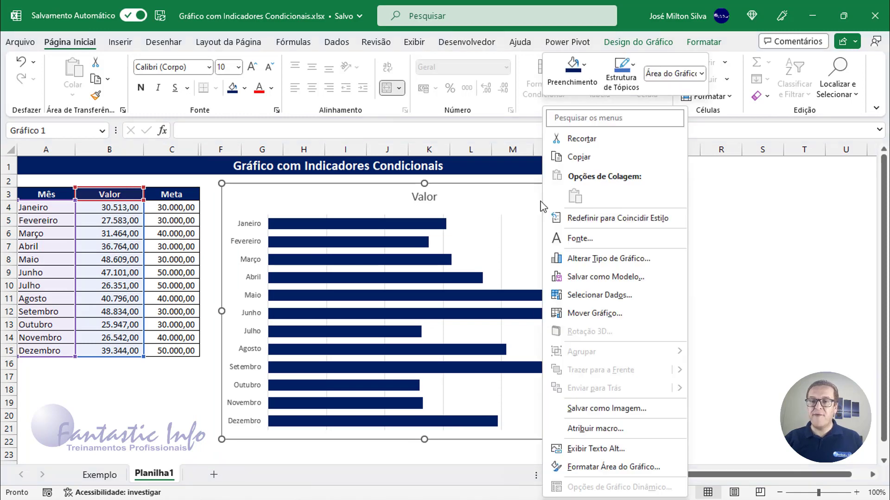
{"action": "left_click", "coordinate": [383, 193]}
{"action": "right_click", "coordinate": [383, 193]}
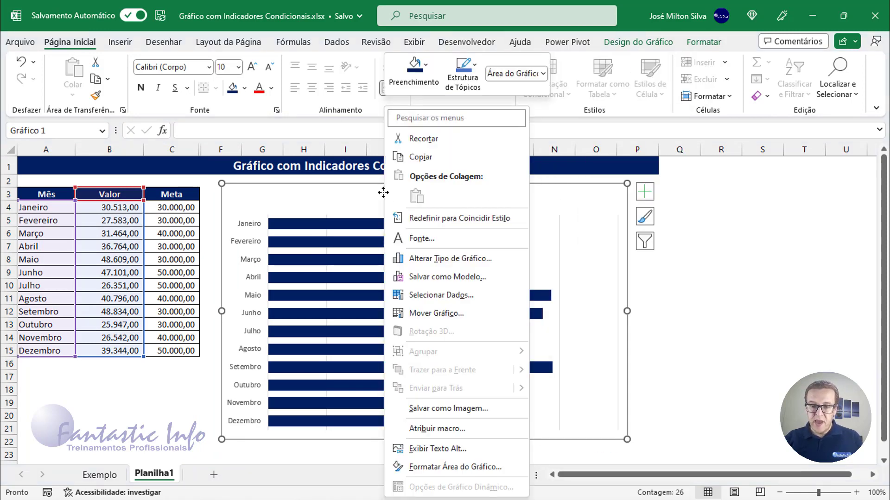
{"action": "left_click", "coordinate": [447, 296]}
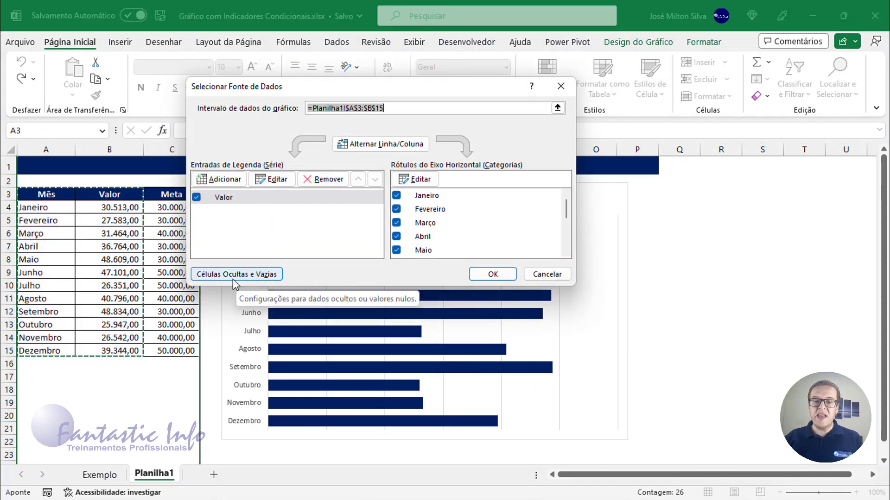
{"action": "left_click", "coordinate": [237, 278]}
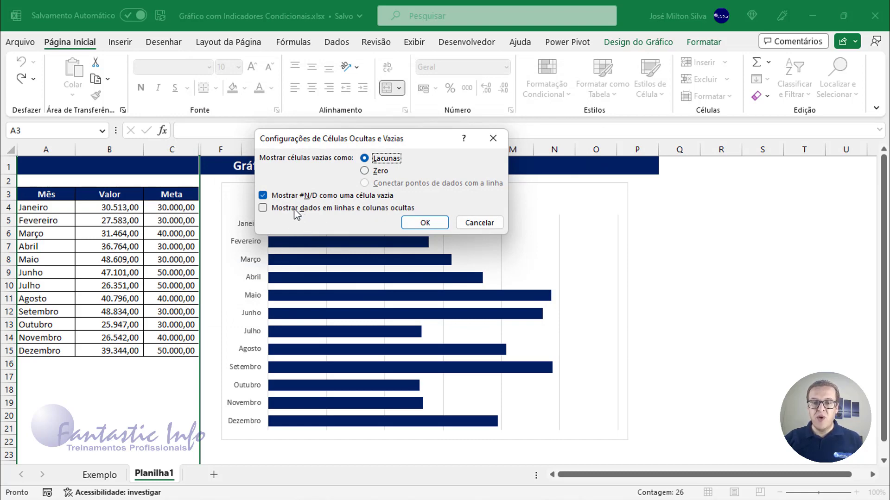
{"action": "left_click", "coordinate": [357, 209]}
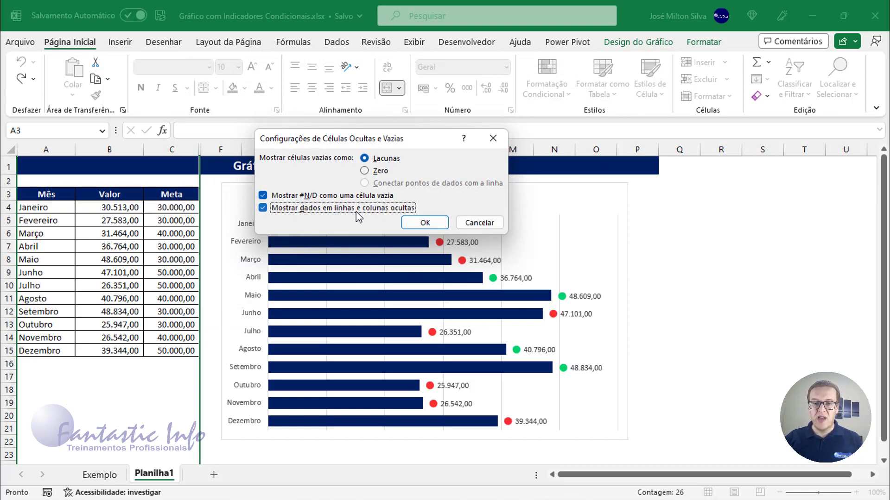
{"action": "left_click", "coordinate": [425, 223]}
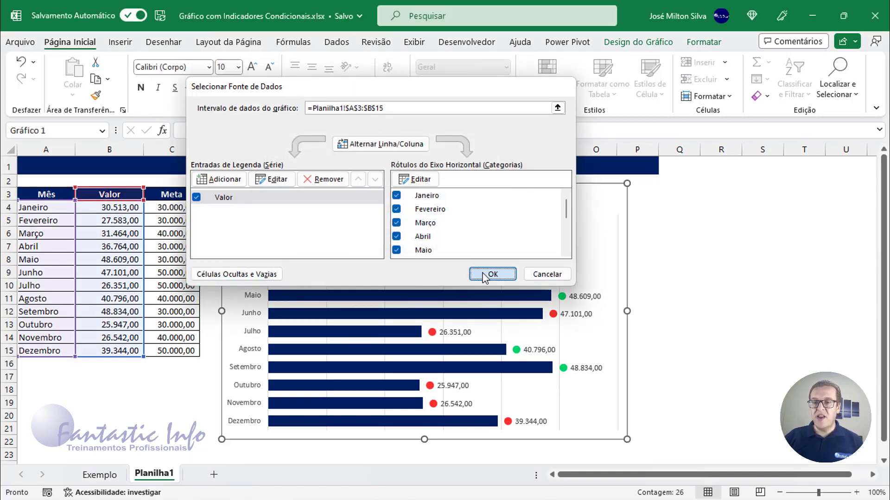
{"action": "left_click", "coordinate": [483, 274]}
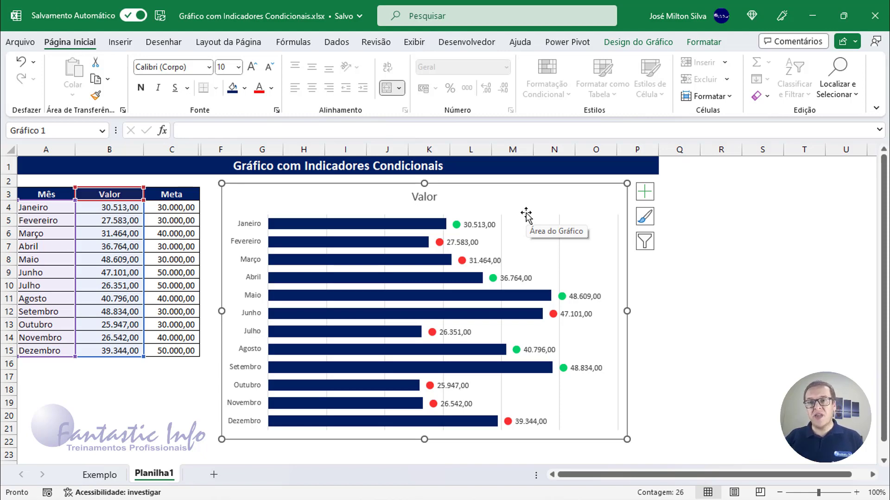
Step: Nudge the chart slightly up and to the left, and select the Mês header cell A3
{"action": "left_click_drag", "start_coordinate": [526, 215], "coordinate": [521, 210]}
{"action": "left_click", "coordinate": [50, 197]}
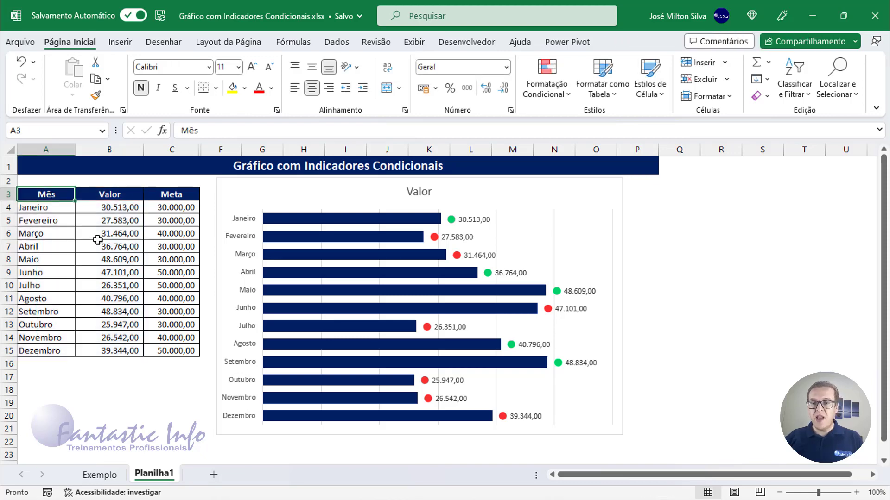